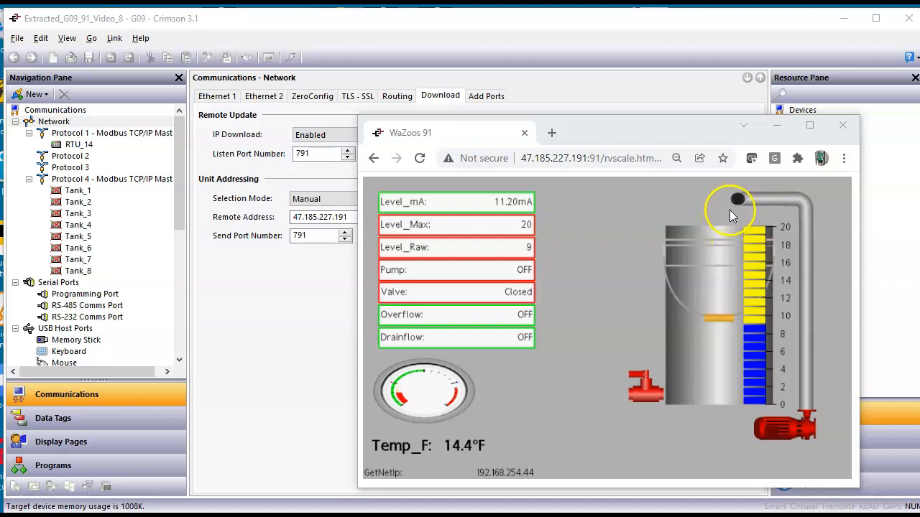
- Switch to Crimson 3.1, open the display page Page2 and bring up the Tank Cutaways symbol category
{"action": "left_click", "coordinate": [305, 352]}
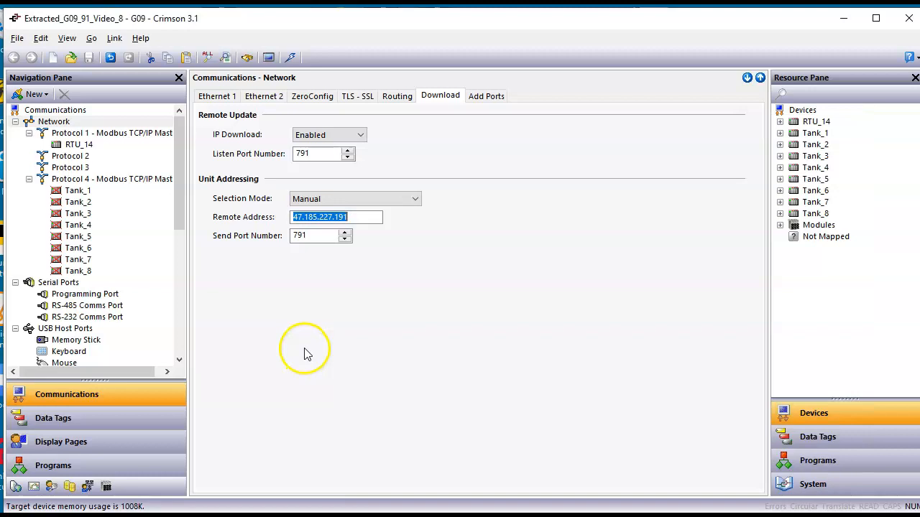
{"action": "left_click", "coordinate": [121, 444]}
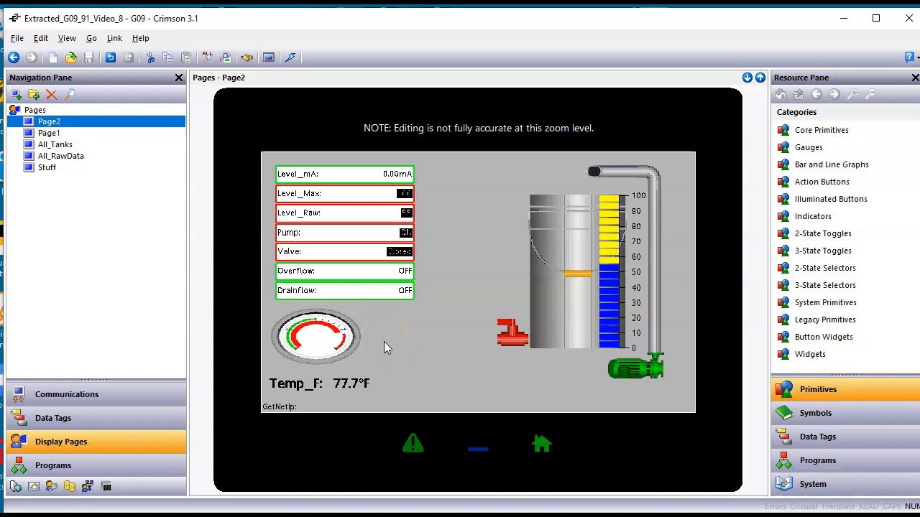
{"action": "left_click", "coordinate": [823, 420]}
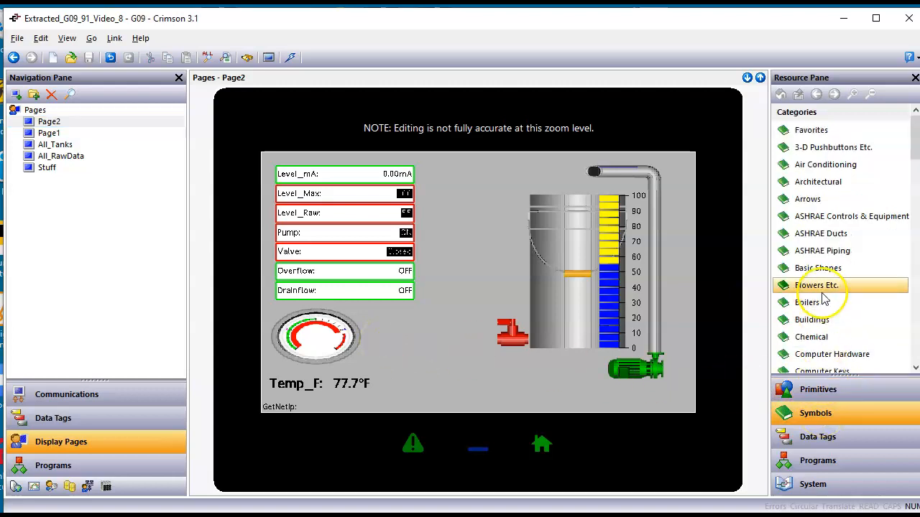
{"action": "scroll", "coordinate": [822, 298], "scroll_direction": "down", "scroll_amount": 4}
{"action": "scroll", "coordinate": [821, 298], "scroll_direction": "down", "scroll_amount": 9}
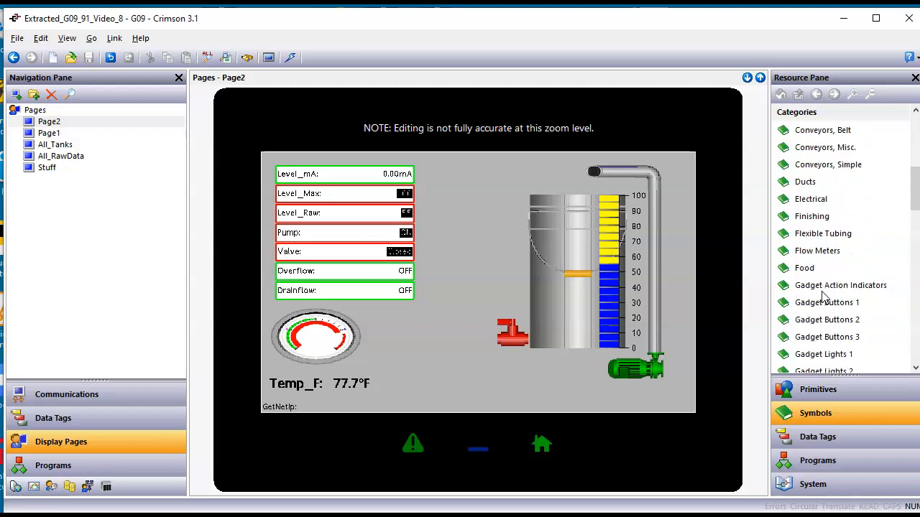
{"action": "scroll", "coordinate": [824, 297], "scroll_direction": "down", "scroll_amount": 10}
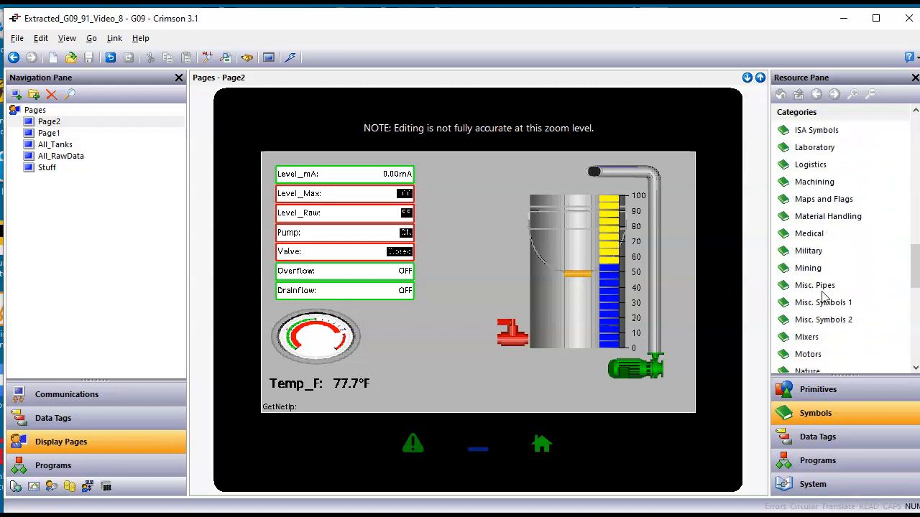
{"action": "scroll", "coordinate": [823, 297], "scroll_direction": "down", "scroll_amount": 5}
{"action": "double_click", "coordinate": [836, 322]}
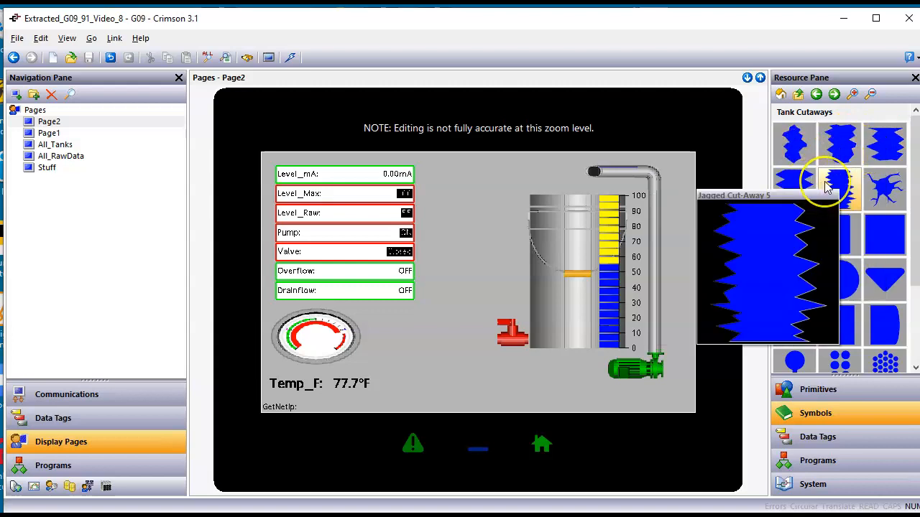
{"action": "left_click", "coordinate": [822, 224]}
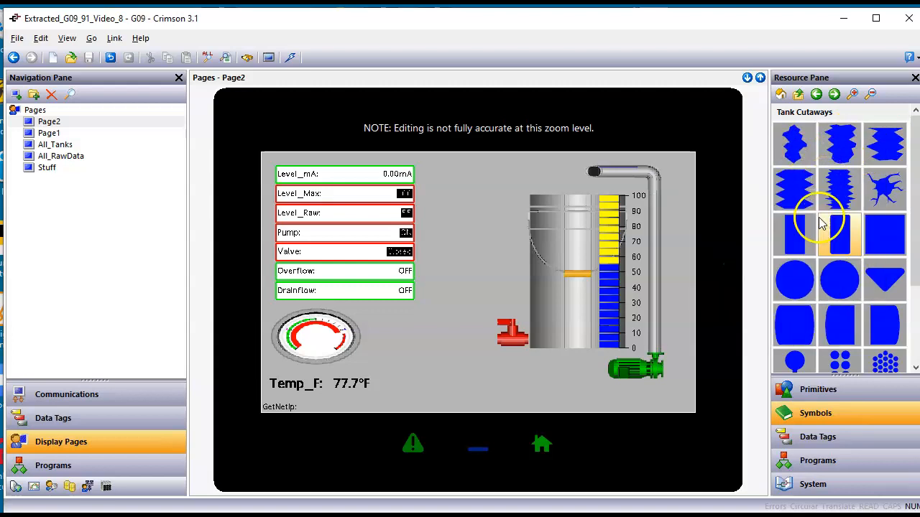
- Place an Animated Image core primitive on Page2, just left of the tank's upper part
{"action": "left_click", "coordinate": [826, 400]}
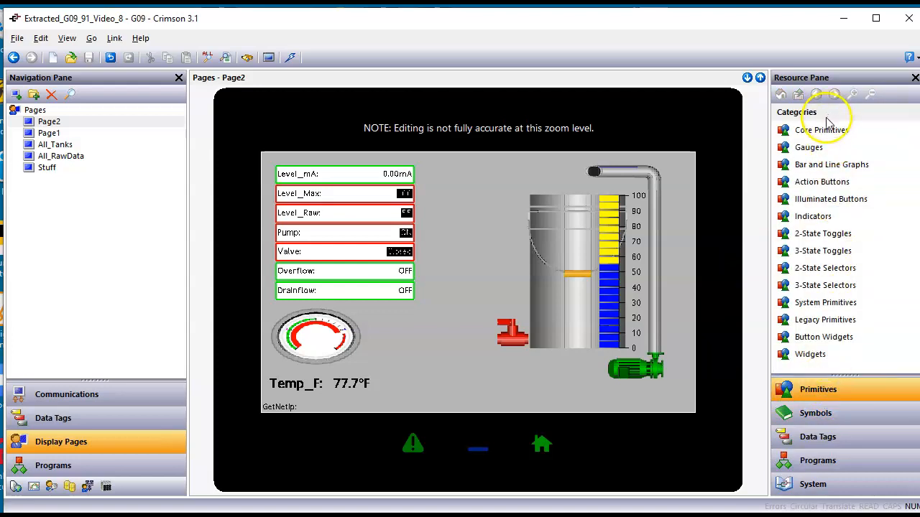
{"action": "left_click", "coordinate": [825, 132]}
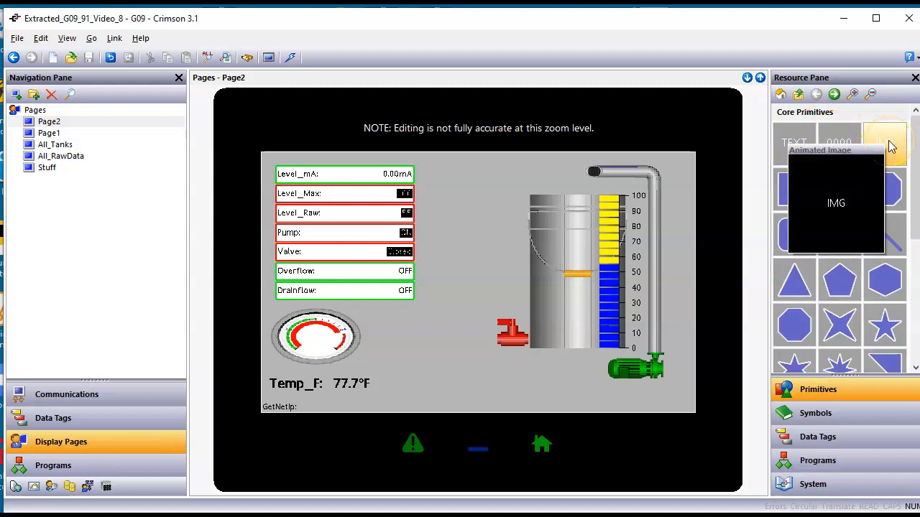
{"action": "left_click_drag", "start_coordinate": [891, 146], "coordinate": [508, 211]}
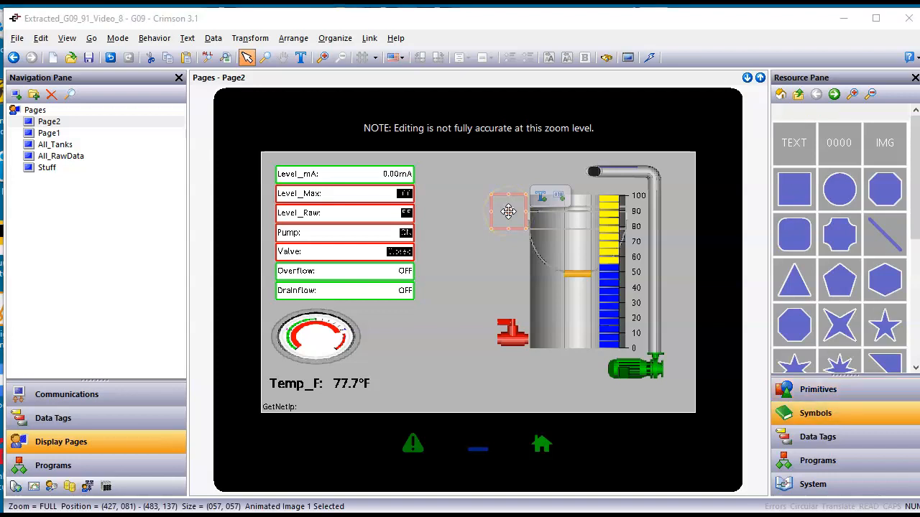
- Open the new animated image's properties and set its Image Count to 5
{"action": "double_click", "coordinate": [508, 211]}
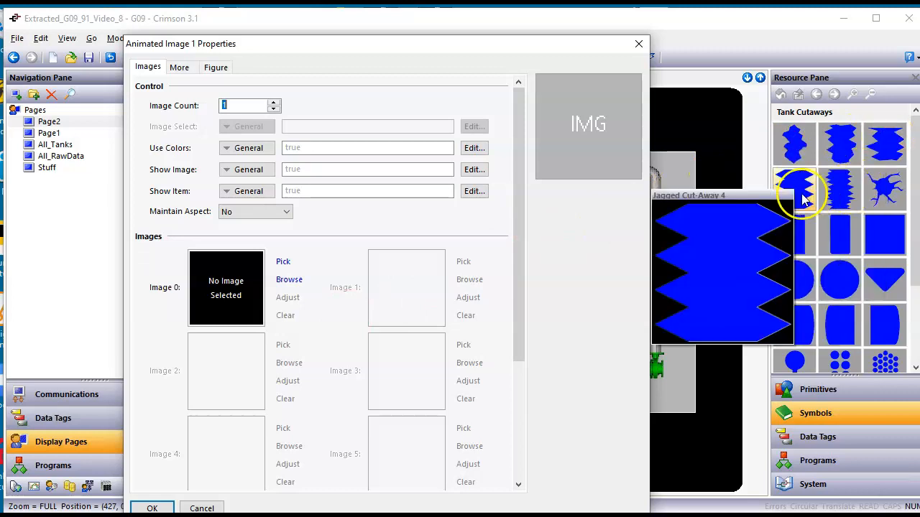
{"action": "left_click", "coordinate": [274, 105]}
{"action": "left_click", "coordinate": [274, 106]}
{"action": "left_click", "coordinate": [273, 106]}
{"action": "left_click", "coordinate": [273, 105]}
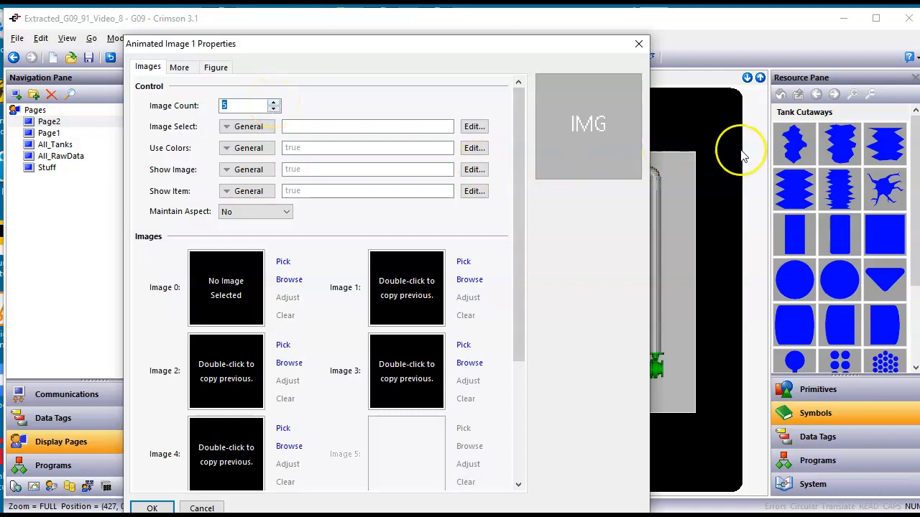
- Assign the first five jagged Tank Cutaways symbols, in order, to Image 0 through Image 4
{"action": "left_click_drag", "start_coordinate": [789, 138], "coordinate": [225, 280]}
{"action": "left_click_drag", "start_coordinate": [850, 137], "coordinate": [405, 277]}
{"action": "left_click_drag", "start_coordinate": [893, 148], "coordinate": [240, 368]}
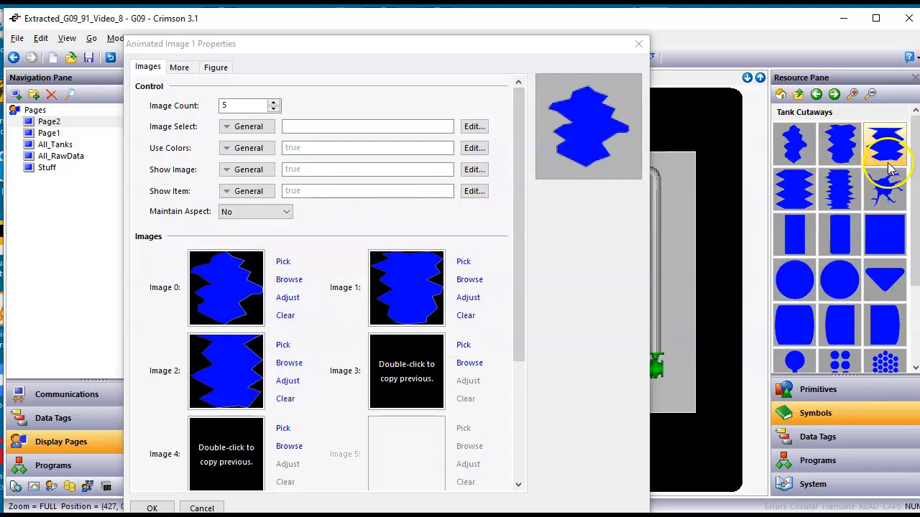
{"action": "left_click_drag", "start_coordinate": [789, 186], "coordinate": [429, 363]}
{"action": "left_click_drag", "start_coordinate": [837, 189], "coordinate": [235, 447]}
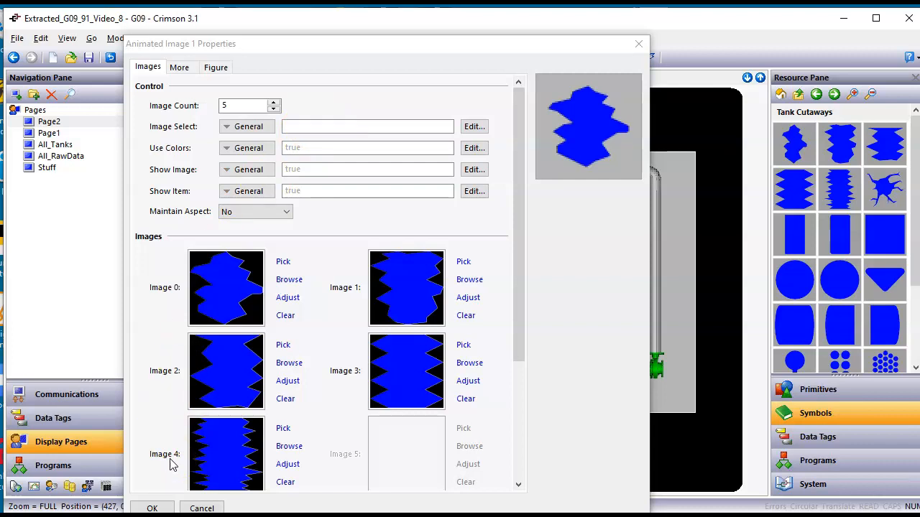
- Find the Random function among the system's Math functions and view its help information
{"action": "left_click", "coordinate": [830, 491]}
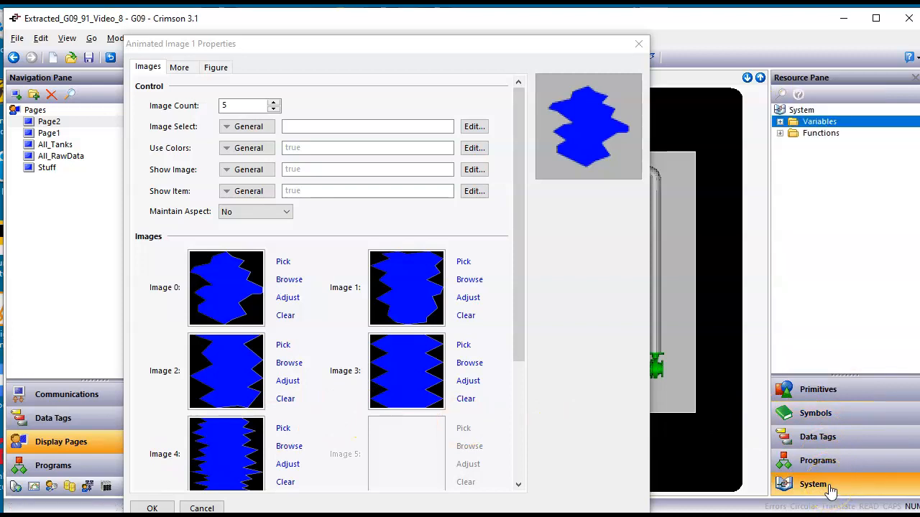
{"action": "left_click", "coordinate": [780, 134]}
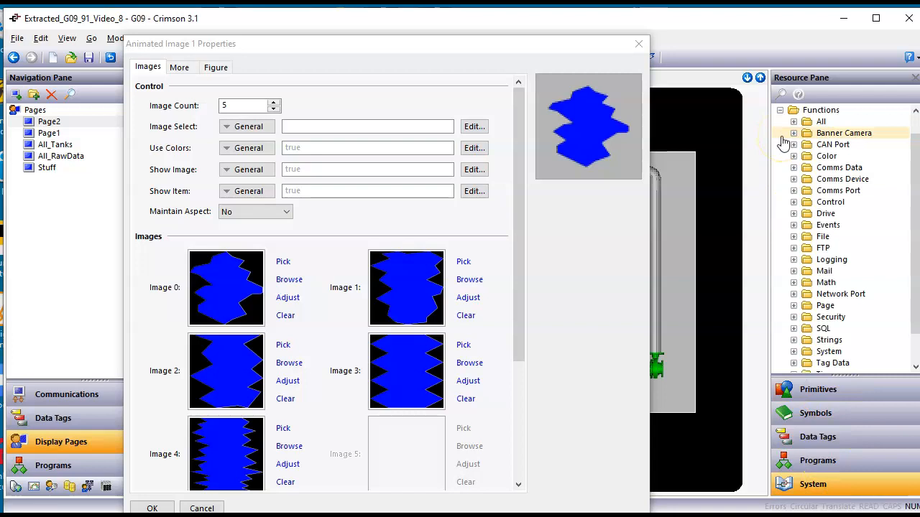
{"action": "left_click", "coordinate": [794, 283]}
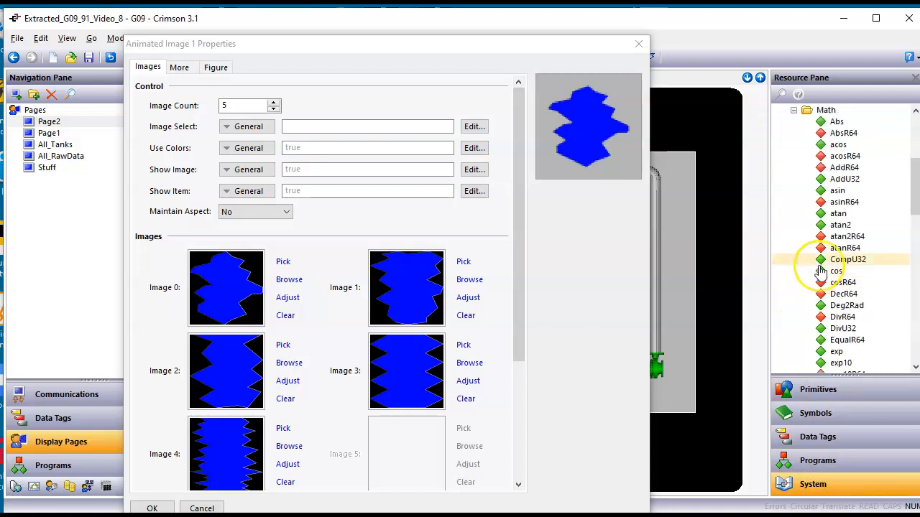
{"action": "scroll", "coordinate": [833, 263], "scroll_direction": "down", "scroll_amount": 1}
{"action": "scroll", "coordinate": [836, 257], "scroll_direction": "down", "scroll_amount": 14}
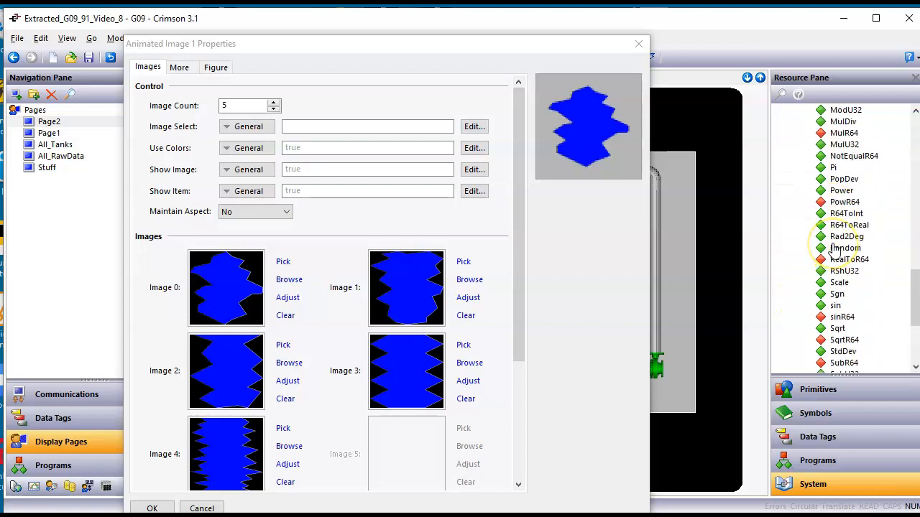
{"action": "scroll", "coordinate": [837, 250], "scroll_direction": "down", "scroll_amount": 3}
{"action": "scroll", "coordinate": [840, 248], "scroll_direction": "up", "scroll_amount": 3}
{"action": "left_click", "coordinate": [837, 225]}
{"action": "left_click", "coordinate": [836, 217]}
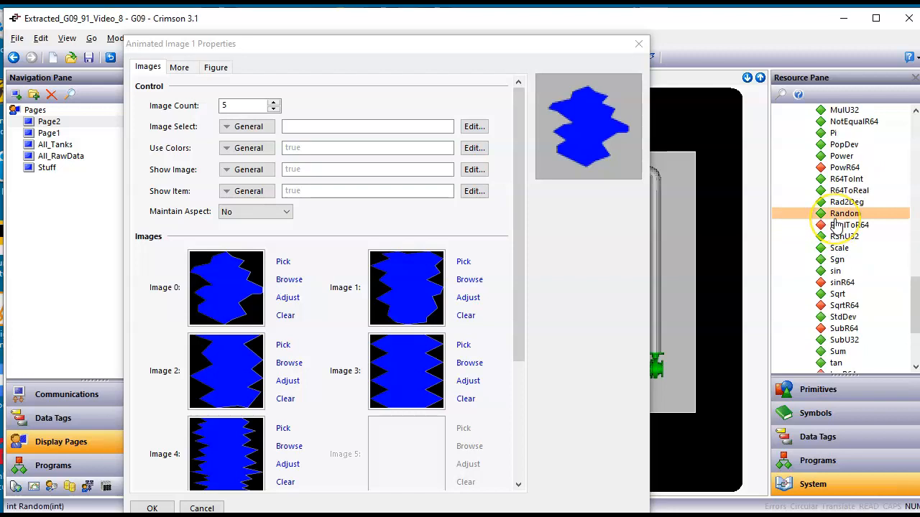
{"action": "right_click", "coordinate": [836, 218]}
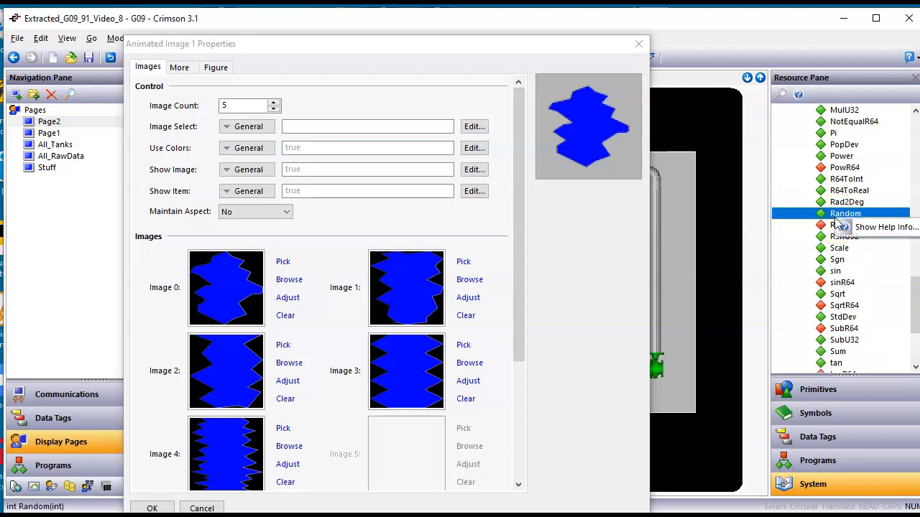
{"action": "left_click", "coordinate": [859, 226]}
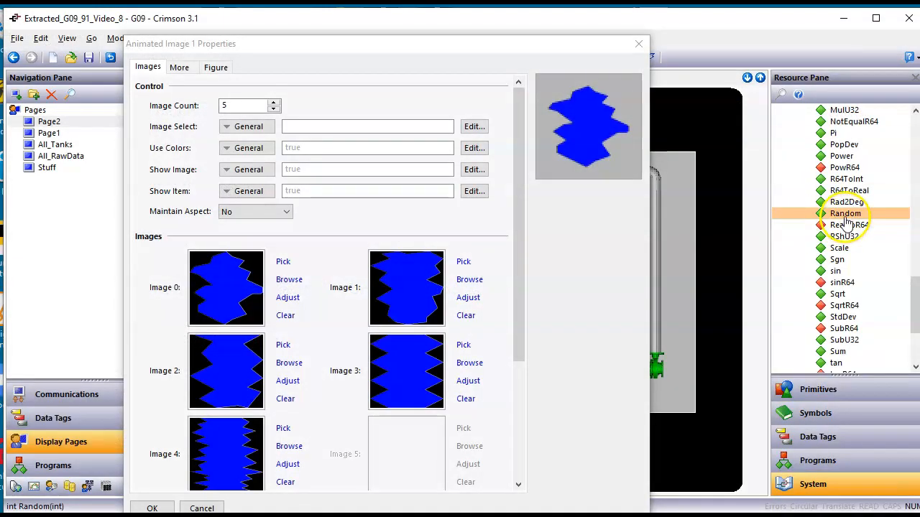
- Use the Random function for Image Select and set the expression to Random(5)
{"action": "left_click_drag", "start_coordinate": [846, 219], "coordinate": [400, 129]}
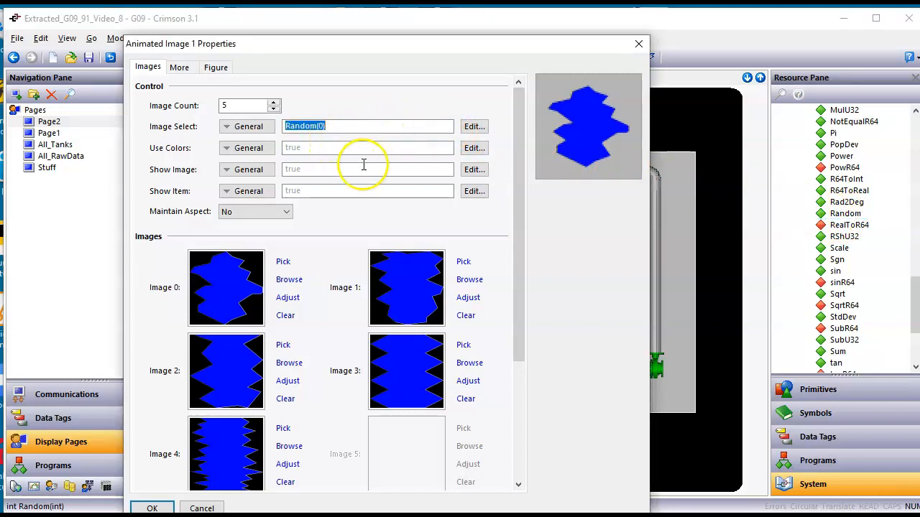
{"action": "mouse_move", "coordinate": [352, 306]}
{"action": "left_mouse_down"}
{"action": "mouse_move", "coordinate": [318, 189]}
{"action": "mouse_move", "coordinate": [320, 136]}
{"action": "left_mouse_up"}
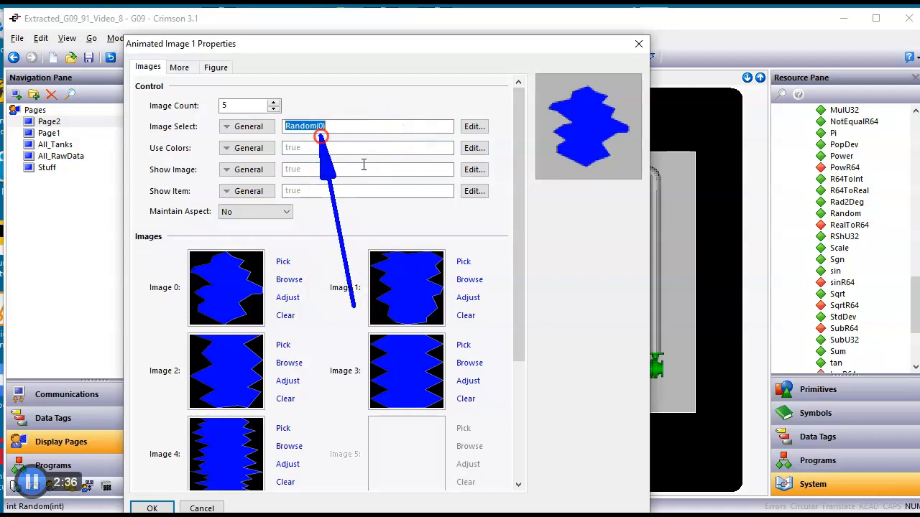
{"action": "left_click", "coordinate": [321, 128]}
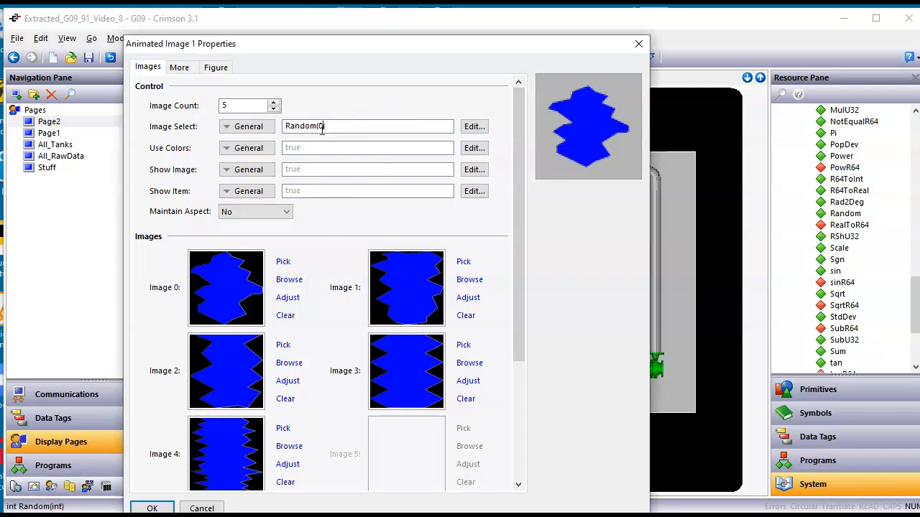
{"action": "left_click", "coordinate": [355, 128]}
{"action": "key", "text": "ctrl+a"}
- Assign the Overflow data tag to Show Item and accept the animated image's properties
{"action": "left_click", "coordinate": [839, 450]}
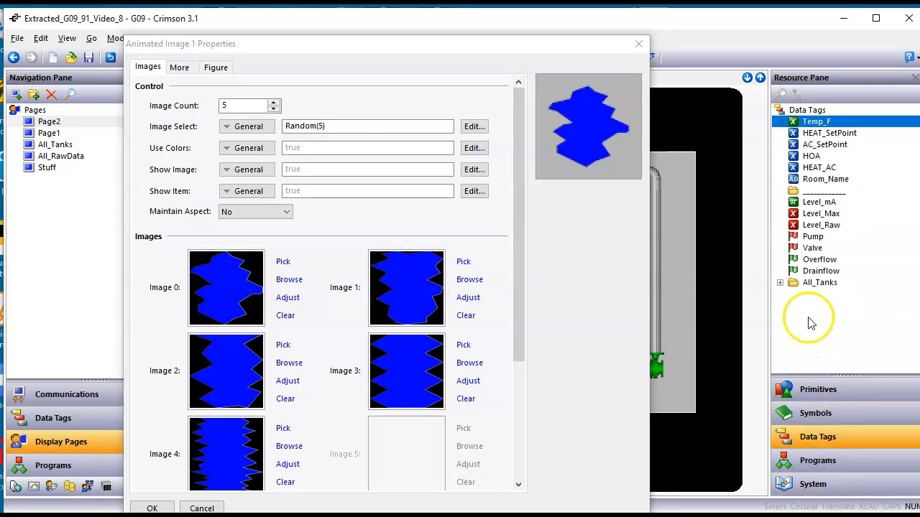
{"action": "left_click", "coordinate": [819, 261]}
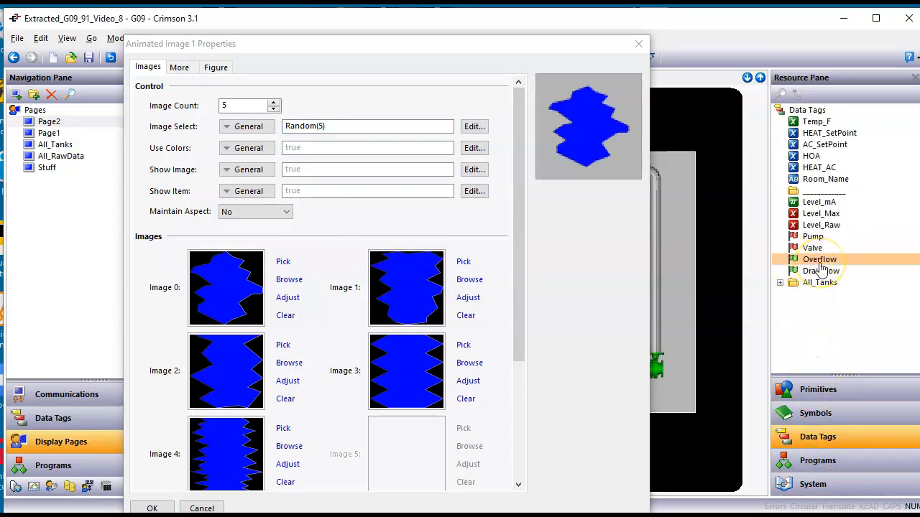
{"action": "left_click_drag", "start_coordinate": [822, 266], "coordinate": [353, 197]}
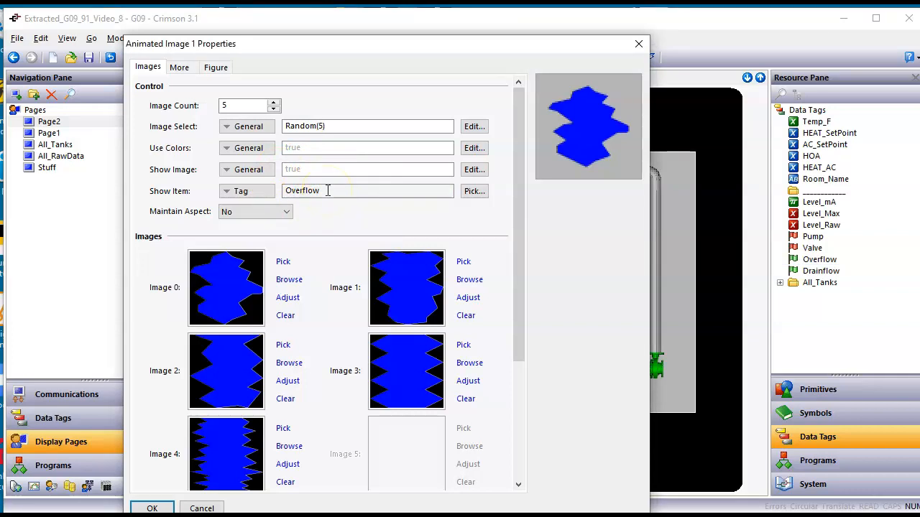
{"action": "left_click", "coordinate": [151, 508]}
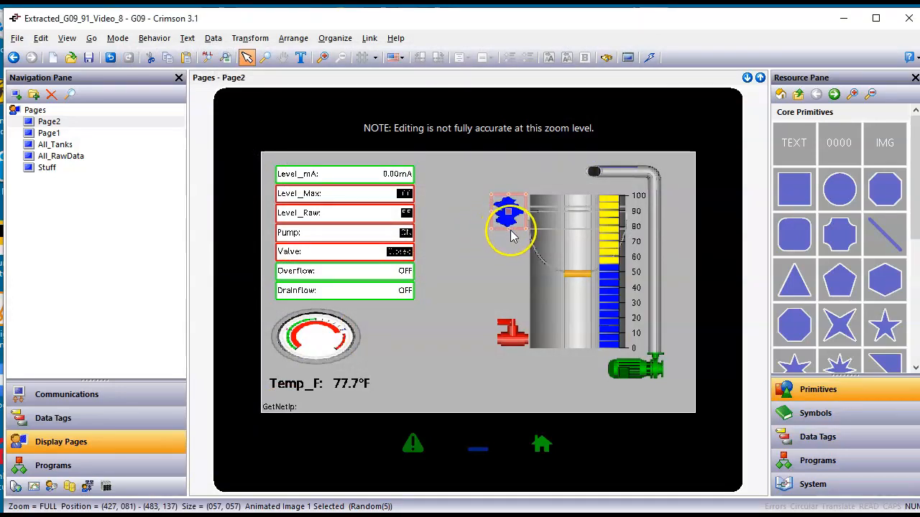
- Move the animated image onto the left part of the tank and stretch it to about 57 × 207 pixels
{"action": "left_click", "coordinate": [507, 264]}
{"action": "left_click", "coordinate": [508, 211]}
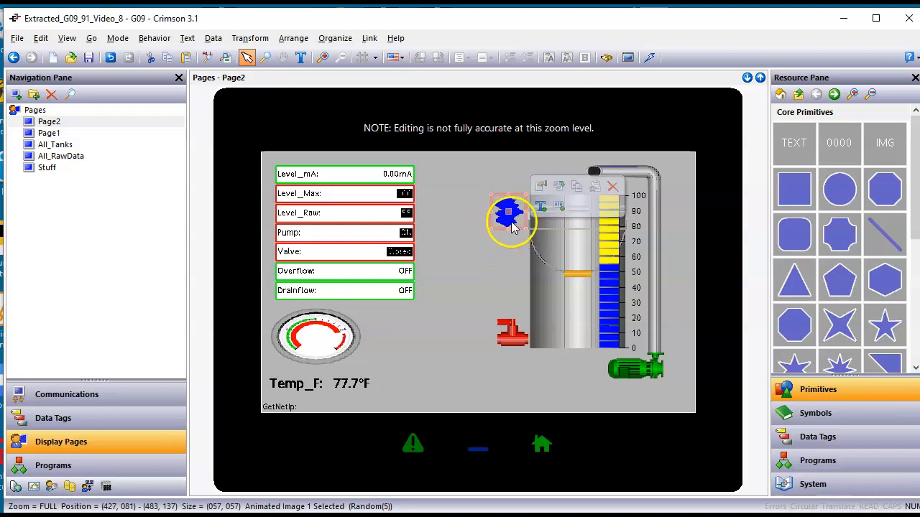
{"action": "left_click_drag", "start_coordinate": [509, 231], "coordinate": [542, 268]}
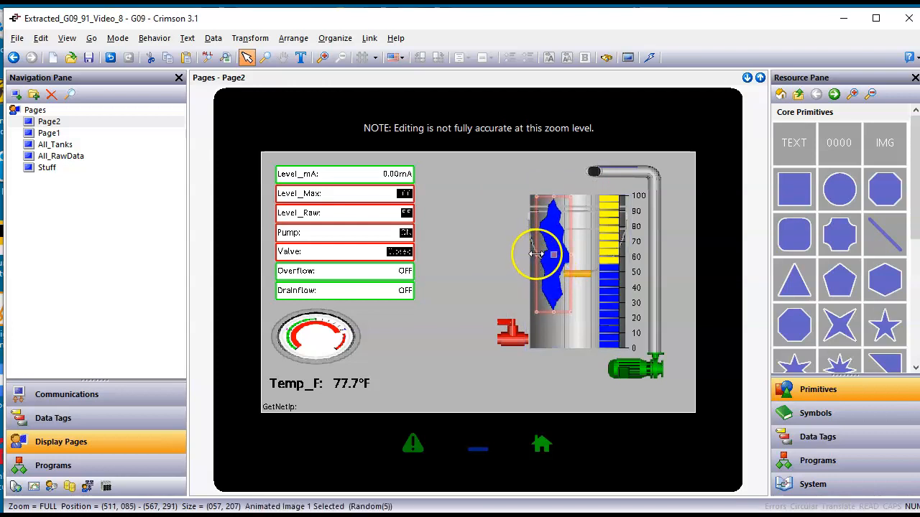
{"action": "left_click", "coordinate": [541, 263]}
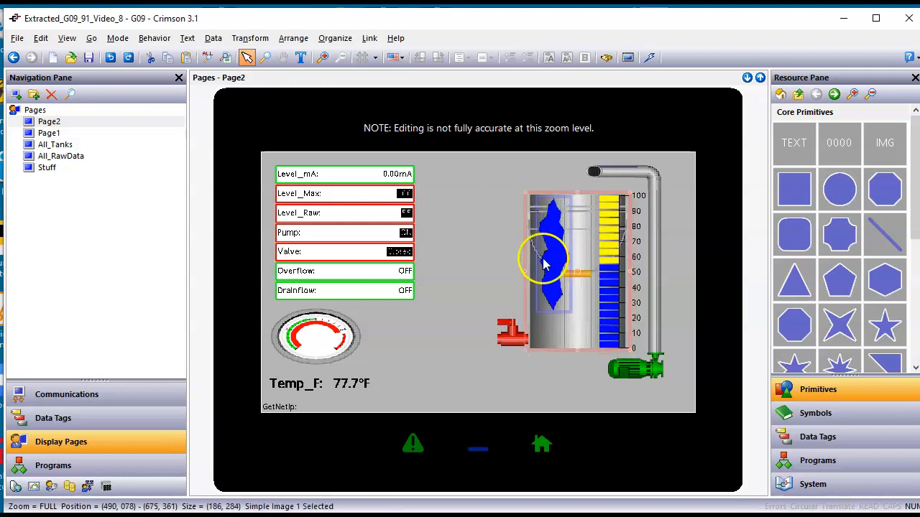
{"action": "left_click", "coordinate": [541, 259]}
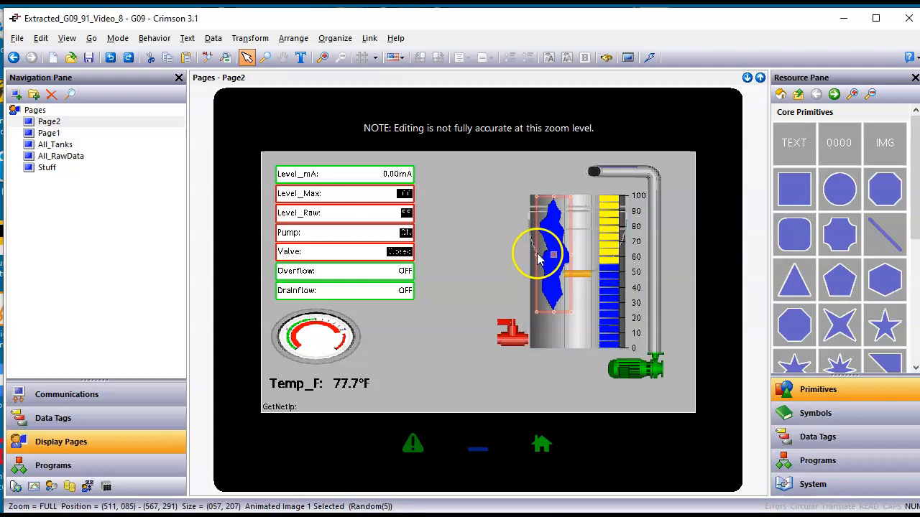
- Resize the animated image to about 38 × 286 pixels and align it along the tank's left side over its full height
{"action": "scroll", "coordinate": [541, 261], "scroll_direction": "up", "scroll_amount": 1}
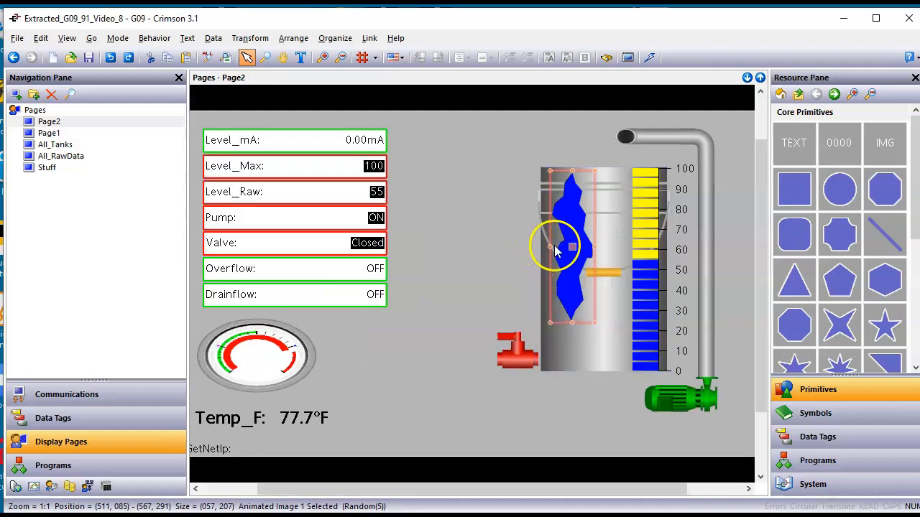
{"action": "left_click_drag", "start_coordinate": [550, 247], "coordinate": [563, 248]}
{"action": "left_click_drag", "start_coordinate": [582, 332], "coordinate": [584, 385]}
{"action": "left_click_drag", "start_coordinate": [584, 277], "coordinate": [570, 262]}
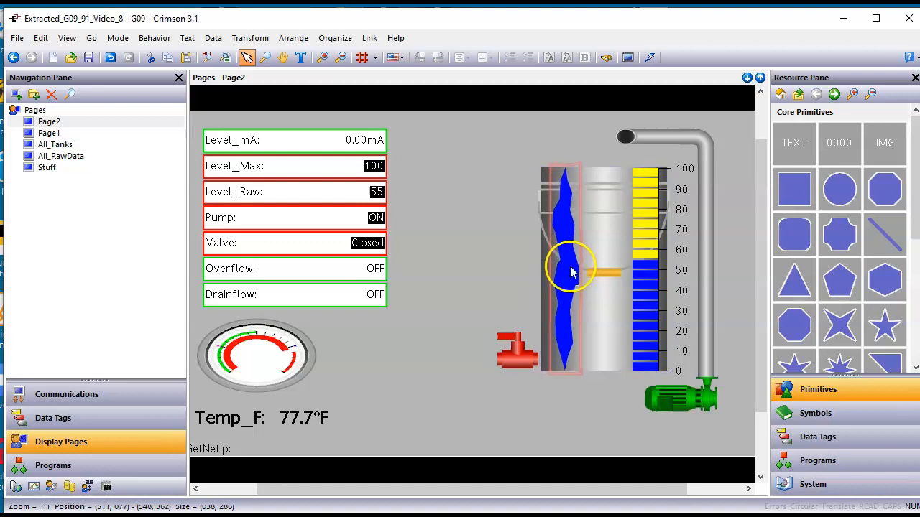
{"action": "left_click", "coordinate": [492, 195]}
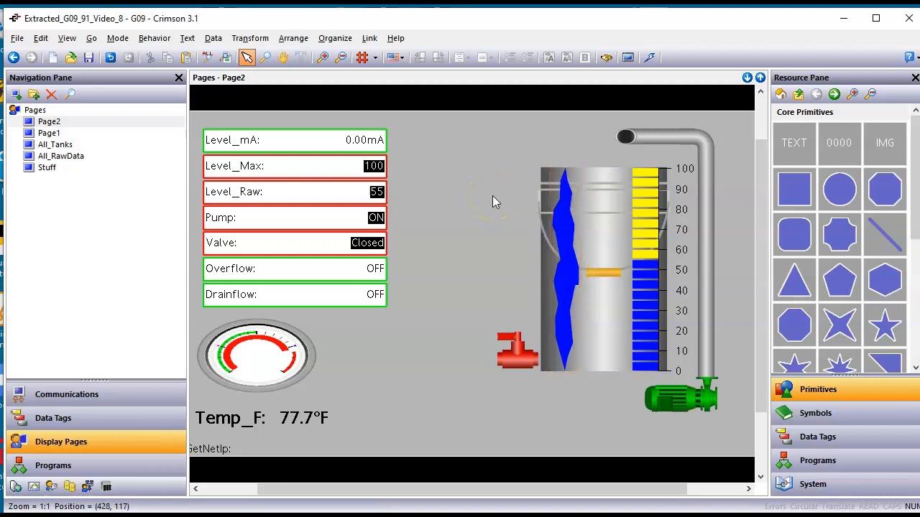
- Download the database to the device and reload the WaZoos 91 Remote View in the browser
{"action": "left_click", "coordinate": [649, 57]}
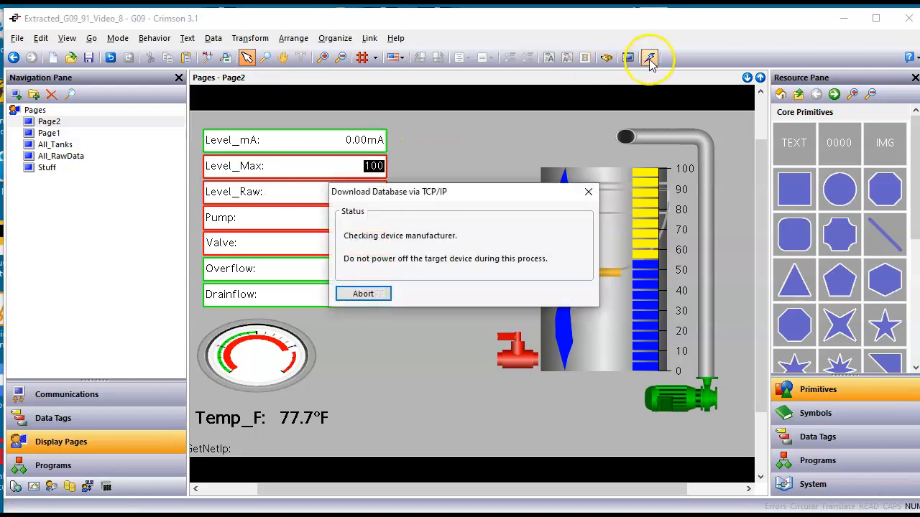
{"action": "left_click", "coordinate": [245, 477]}
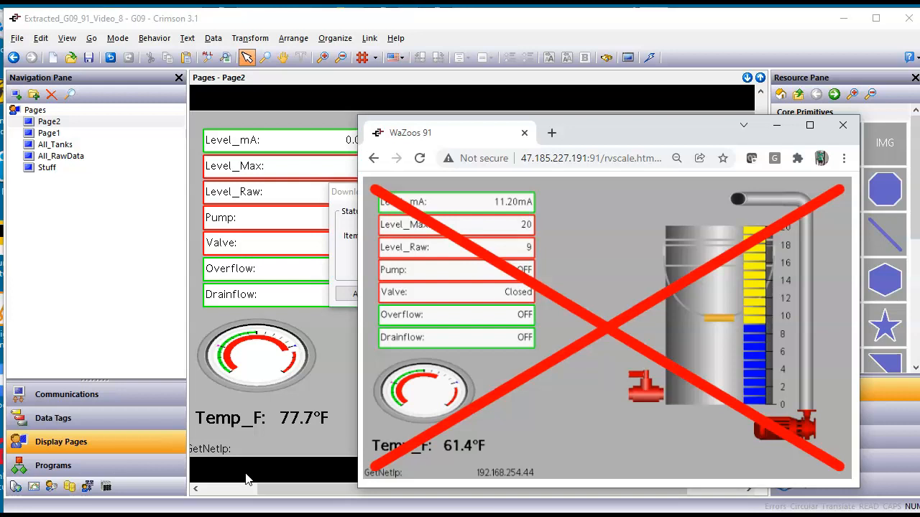
{"action": "left_click", "coordinate": [632, 231]}
{"action": "left_click", "coordinate": [631, 229]}
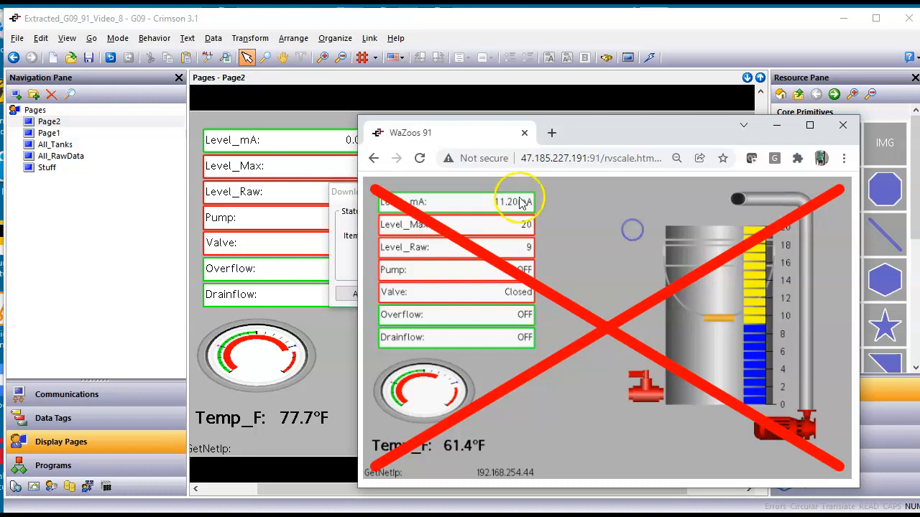
{"action": "left_click", "coordinate": [372, 159]}
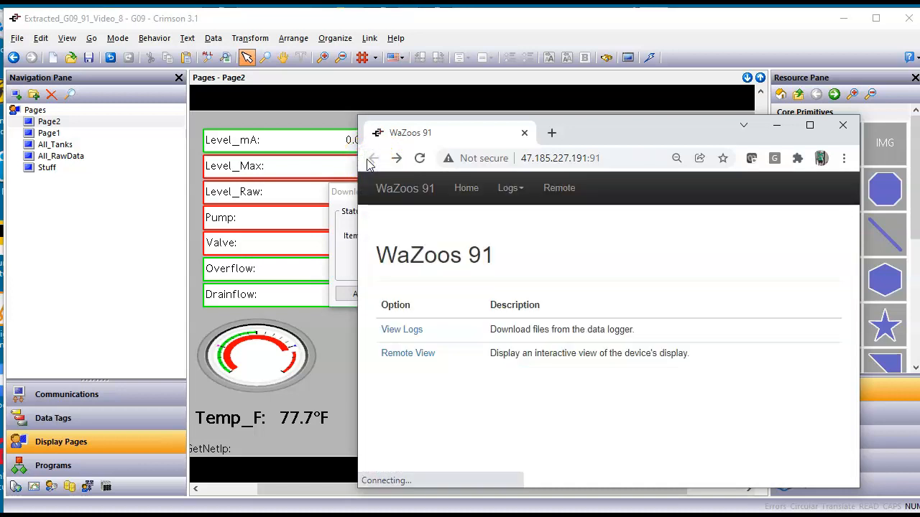
{"action": "left_click", "coordinate": [420, 361]}
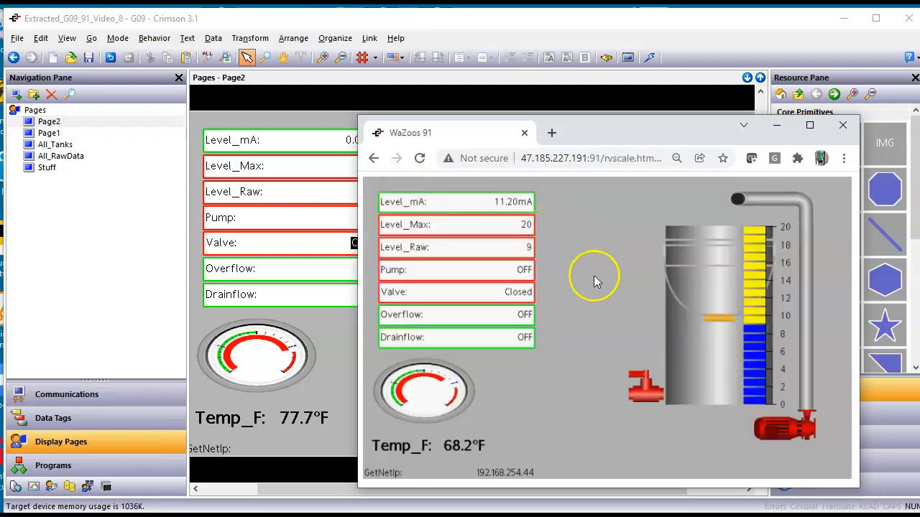
- Test the overflow animation in the remote view by running the pump until the tank overflows, stopping it, and briefly opening the valve
{"action": "left_click", "coordinate": [786, 424]}
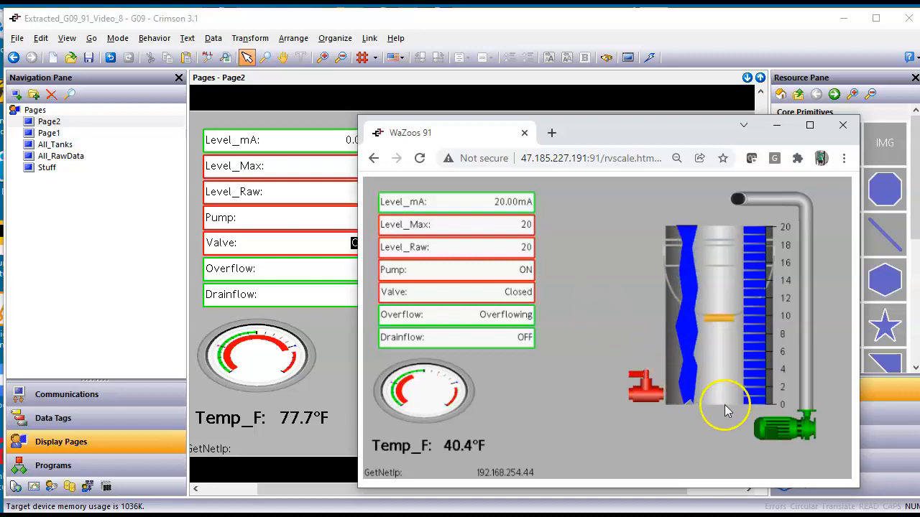
{"action": "left_click", "coordinate": [777, 429]}
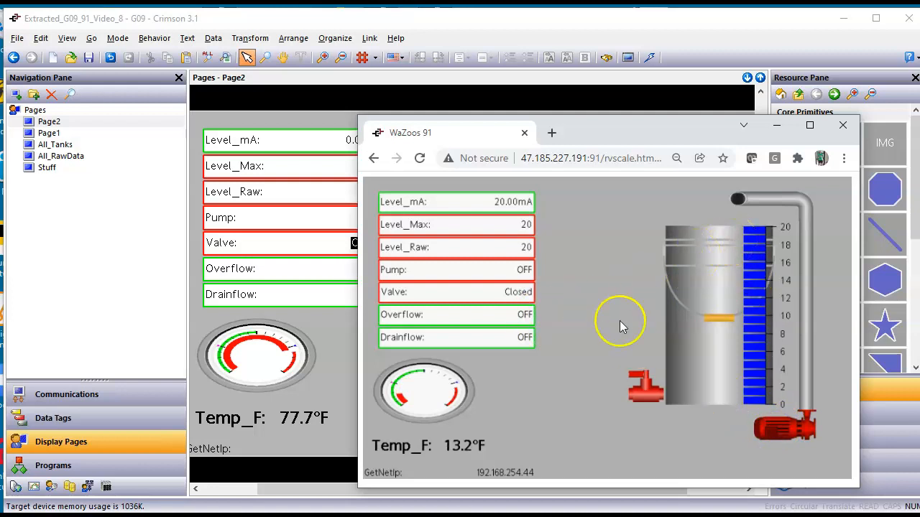
{"action": "left_click", "coordinate": [648, 395]}
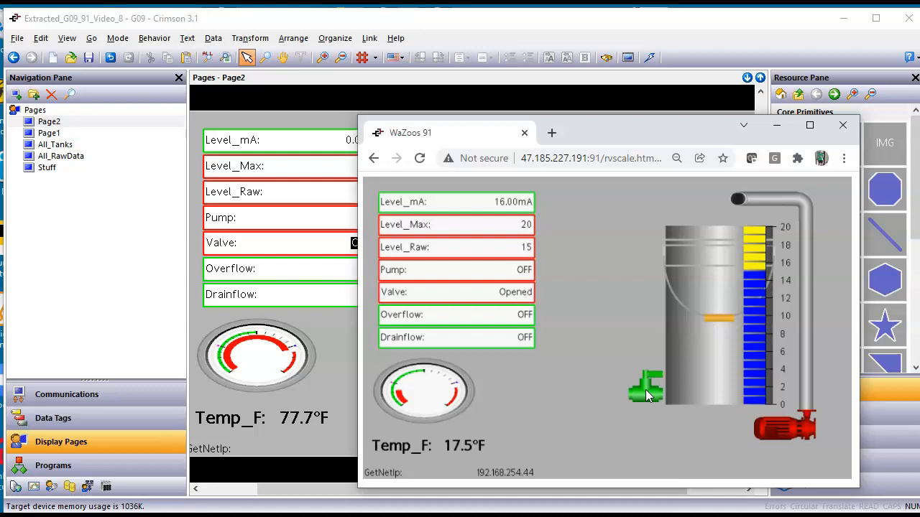
{"action": "left_click", "coordinate": [645, 392]}
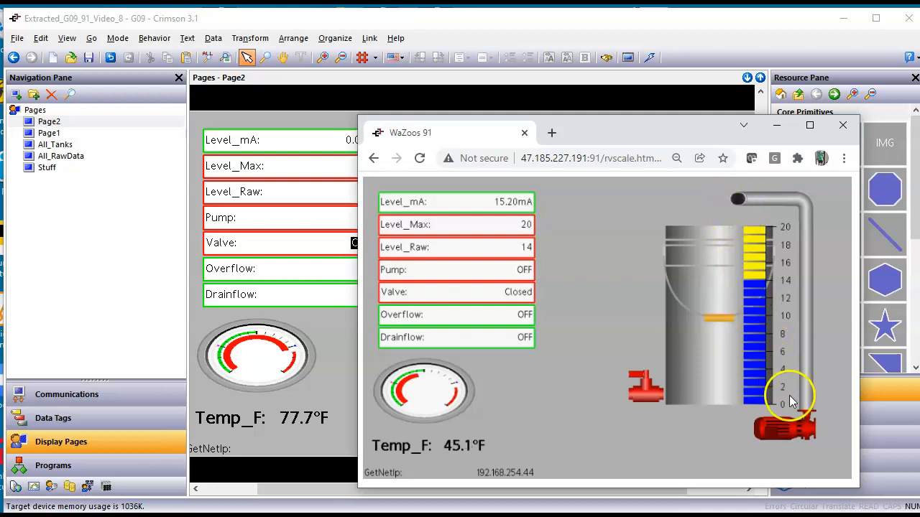
- Switch to Crimson 3.1 and duplicate the animated water image on the tank
{"action": "left_click", "coordinate": [353, 369]}
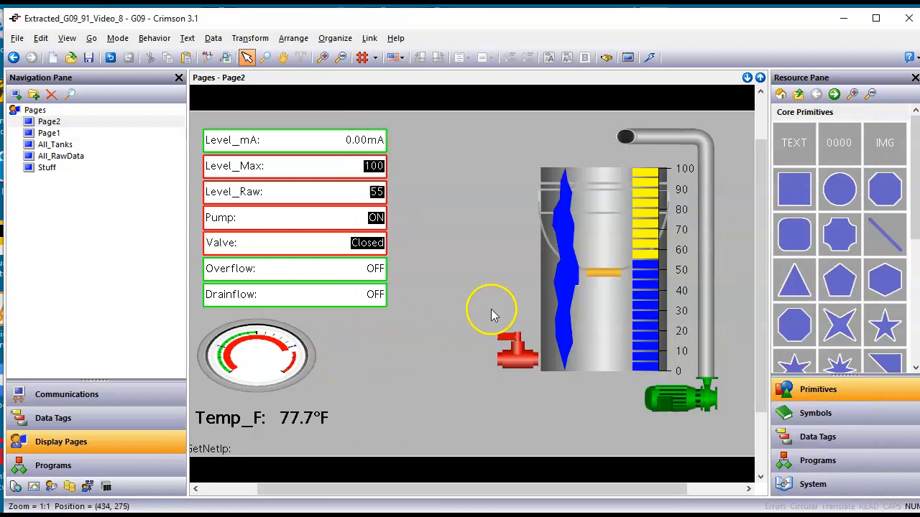
{"action": "left_click", "coordinate": [566, 282]}
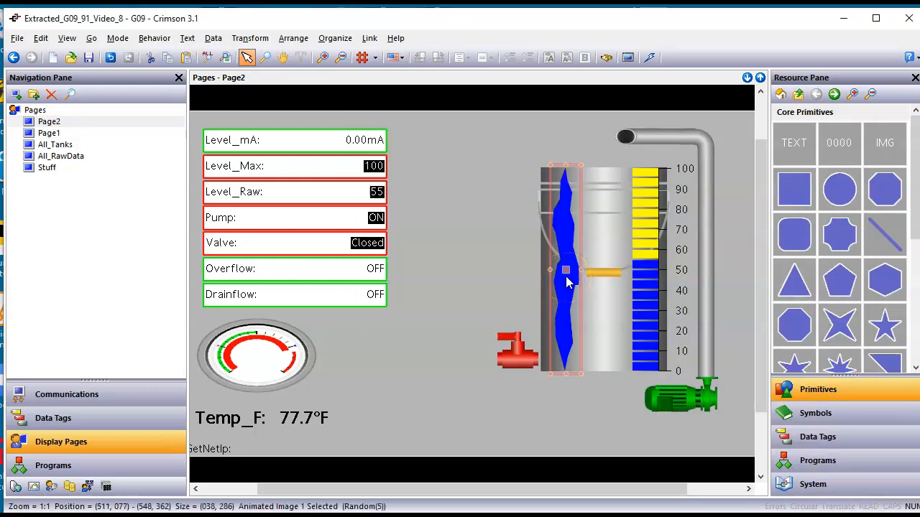
{"action": "right_click", "coordinate": [567, 283]}
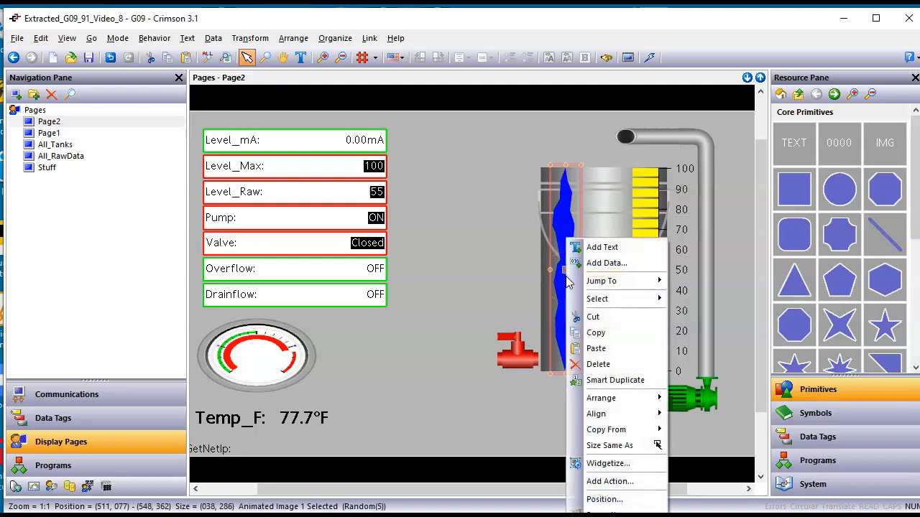
{"action": "left_click", "coordinate": [593, 330]}
{"action": "right_click", "coordinate": [470, 276]}
{"action": "left_click", "coordinate": [500, 276]}
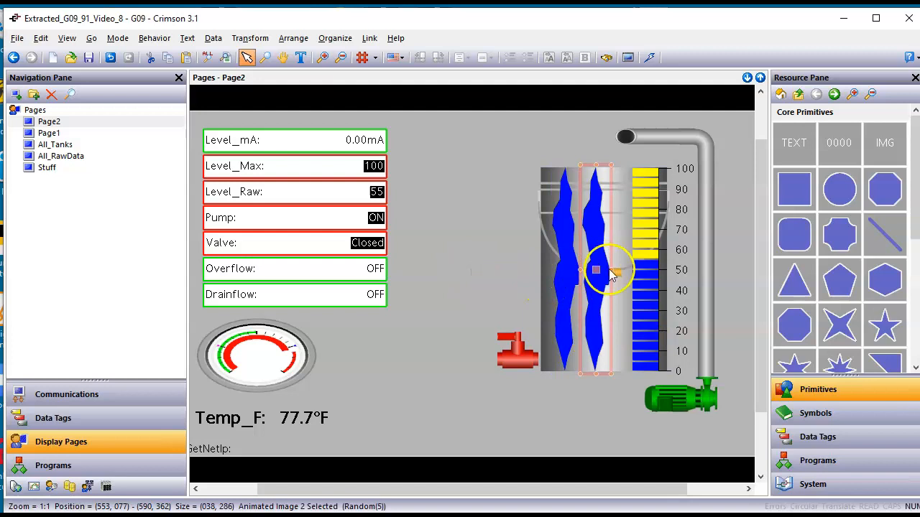
- Move the duplicated animated image under the pipe outlet and shrink it to about 15 × 30 pixels
{"action": "left_click_drag", "start_coordinate": [597, 269], "coordinate": [626, 243]}
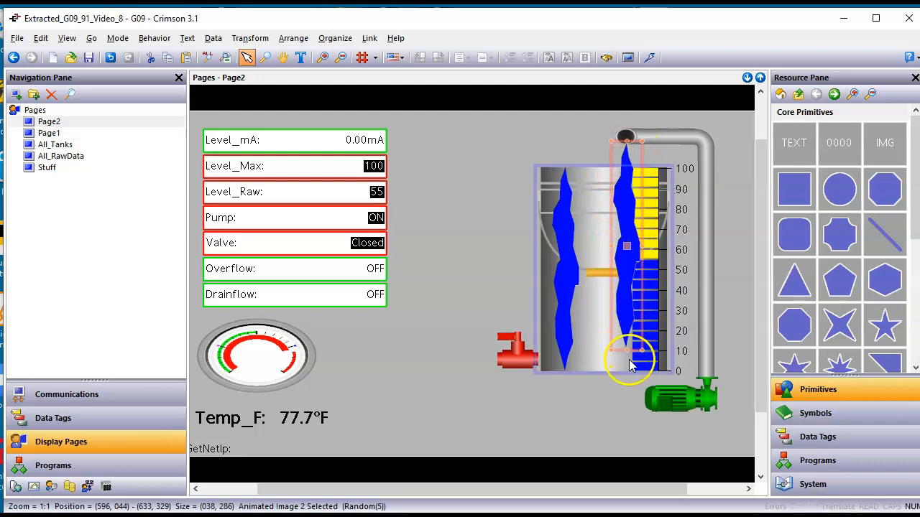
{"action": "left_click_drag", "start_coordinate": [627, 359], "coordinate": [605, 352]}
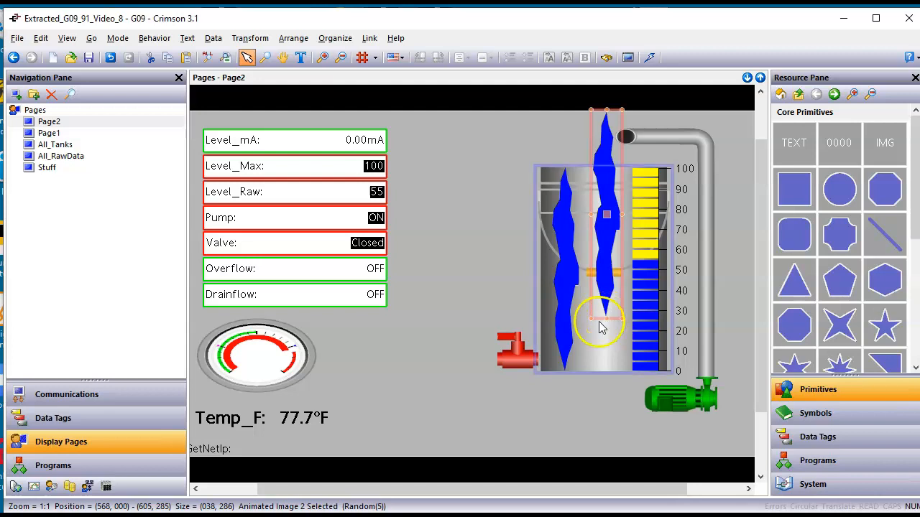
{"action": "left_click_drag", "start_coordinate": [606, 319], "coordinate": [618, 148]}
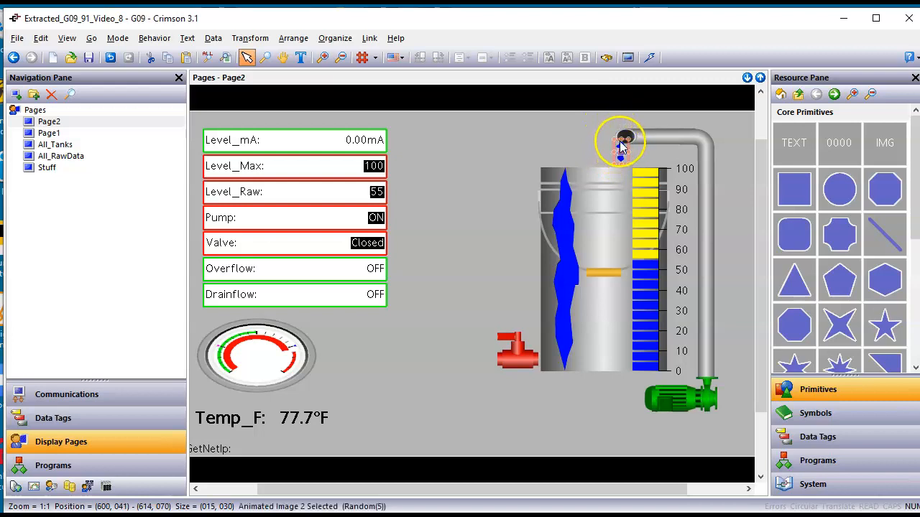
{"action": "left_click", "coordinate": [585, 142]}
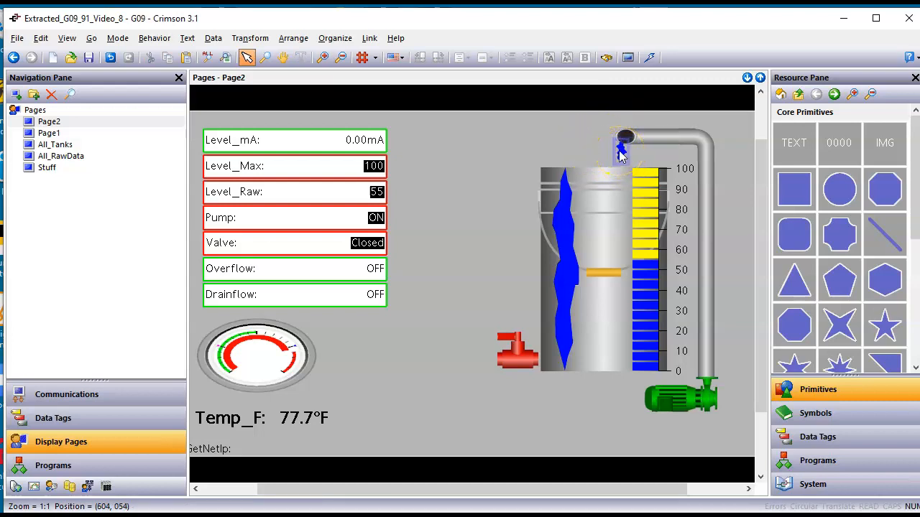
- Open the small animated image's properties and assign the Pump data tag to Show Item
{"action": "left_click", "coordinate": [620, 151]}
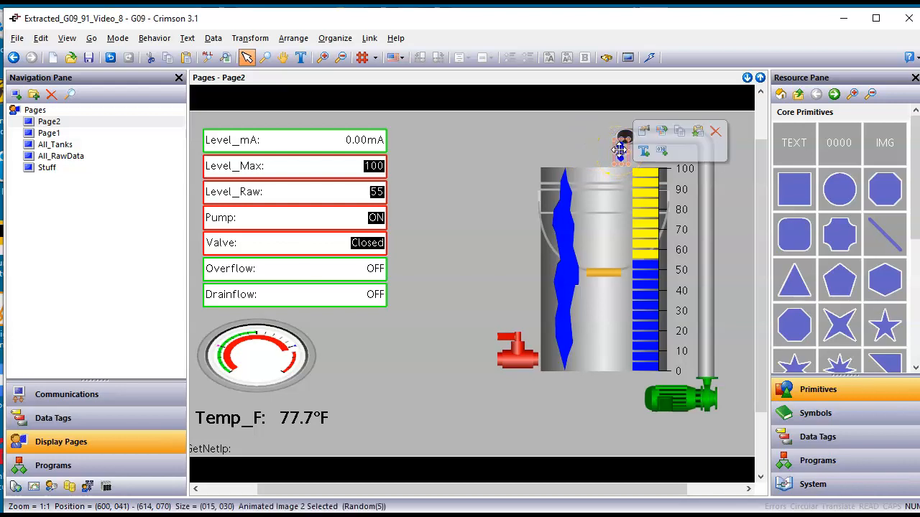
{"action": "double_click", "coordinate": [619, 149]}
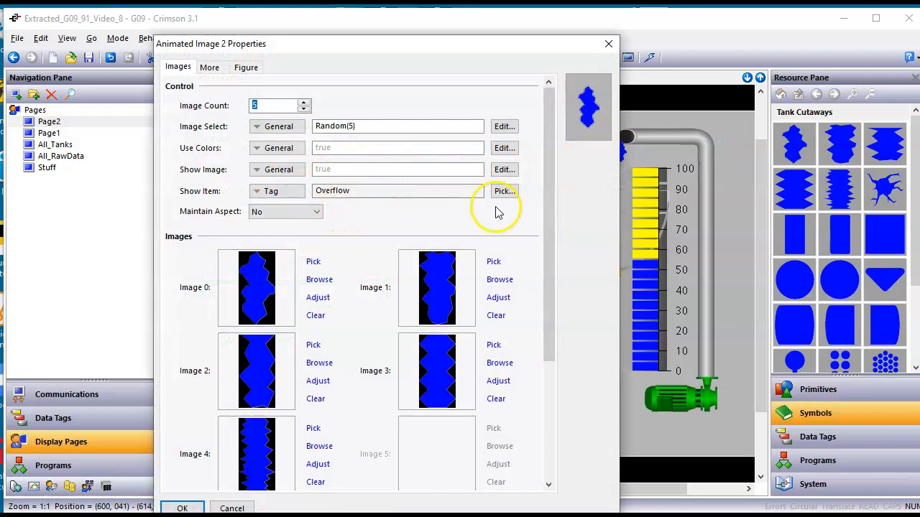
{"action": "left_click", "coordinate": [799, 439]}
{"action": "left_click_drag", "start_coordinate": [797, 239], "coordinate": [364, 187]}
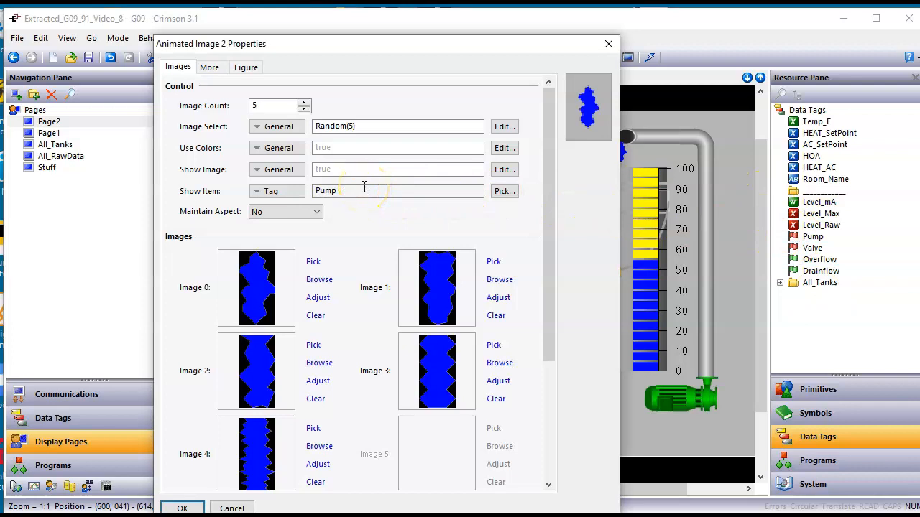
- Try Maintain Aspect set to Yes for the small animated image and restore it to No
{"action": "left_click", "coordinate": [318, 211]}
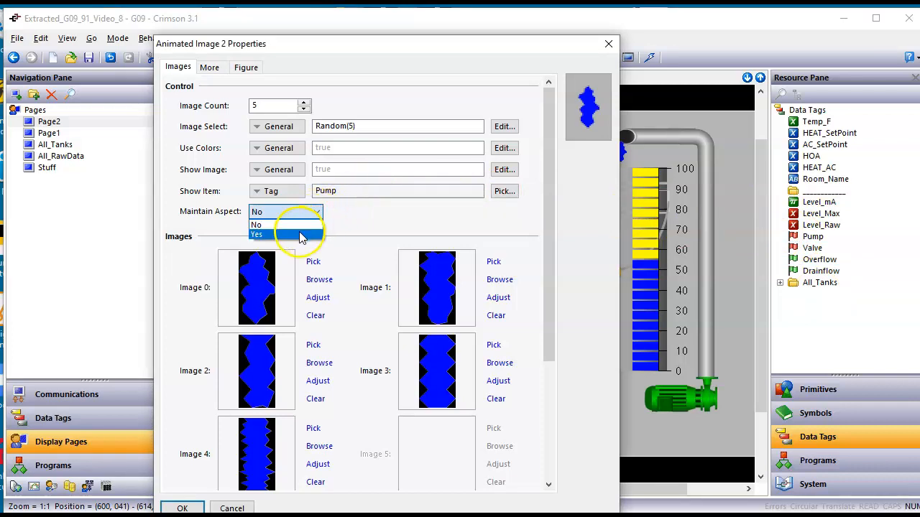
{"action": "left_click", "coordinate": [302, 235]}
{"action": "left_click", "coordinate": [317, 211]}
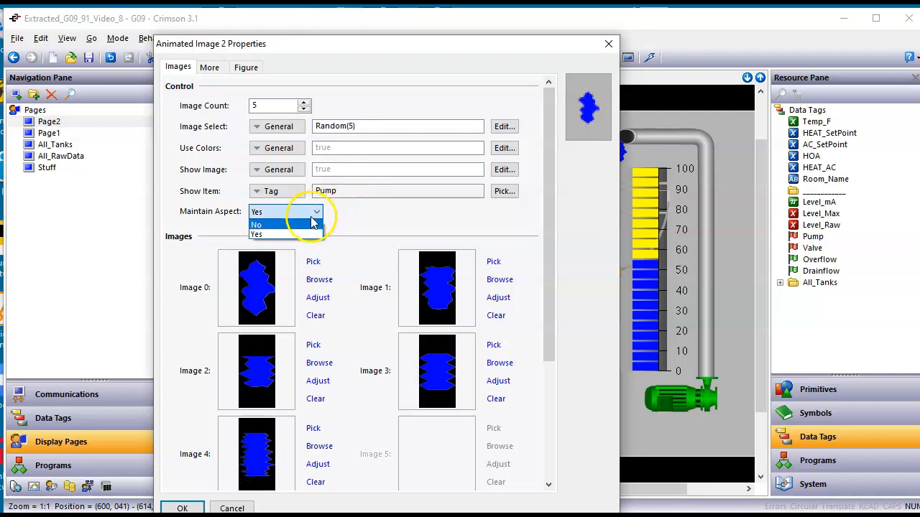
{"action": "left_click", "coordinate": [312, 225]}
- Accept the properties and resize the small animated image to about 21 × 38 pixels between the pipe outlet and the tank
{"action": "left_click", "coordinate": [182, 508]}
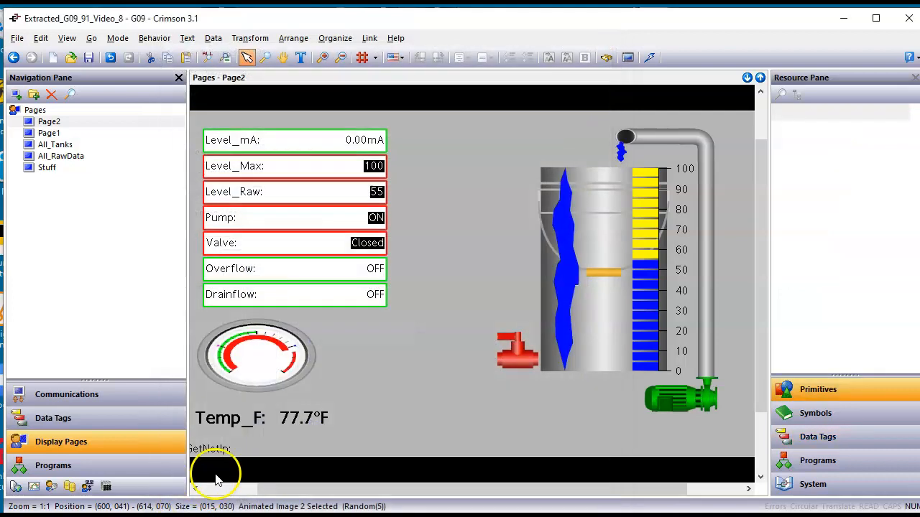
{"action": "scroll", "coordinate": [619, 149], "scroll_direction": "up", "scroll_amount": 1}
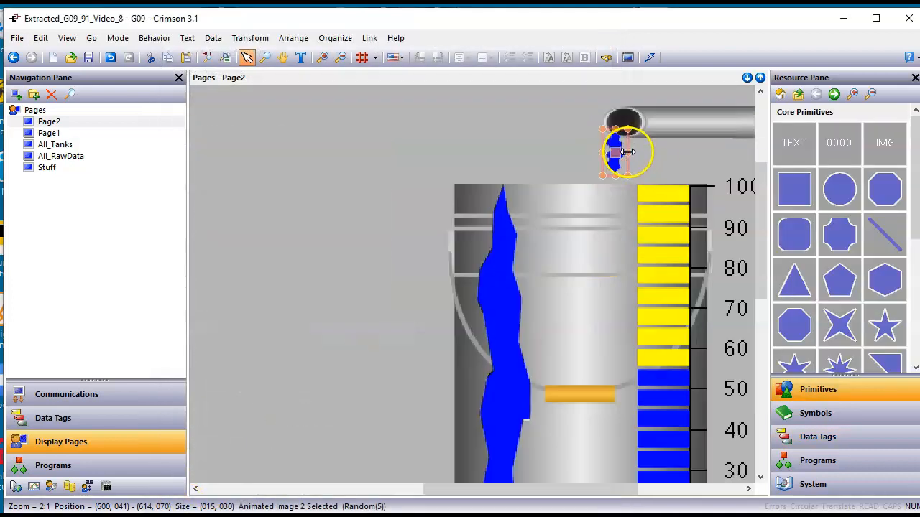
{"action": "mouse_move", "coordinate": [627, 152]}
{"action": "left_mouse_down"}
{"action": "mouse_move", "coordinate": [637, 153]}
{"action": "mouse_move", "coordinate": [621, 116]}
{"action": "mouse_move", "coordinate": [620, 152]}
{"action": "left_mouse_up"}
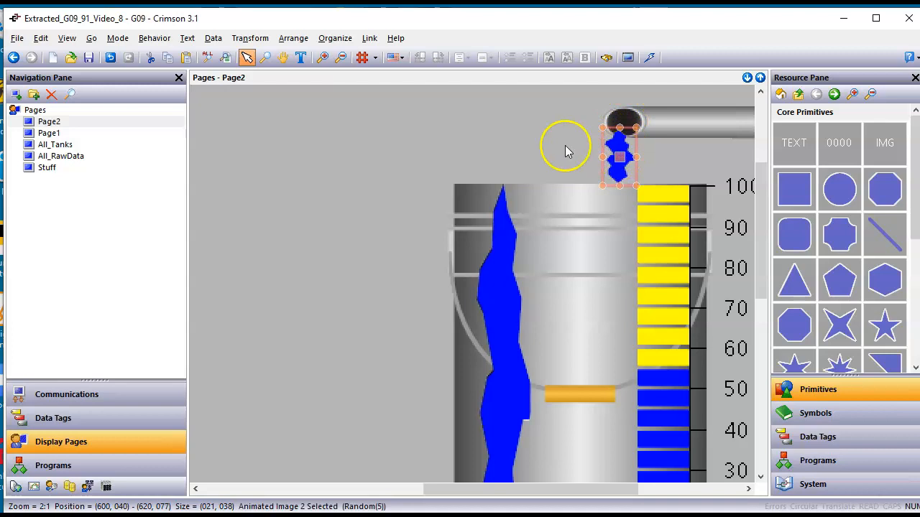
{"action": "left_click", "coordinate": [528, 142]}
{"action": "left_click", "coordinate": [616, 151]}
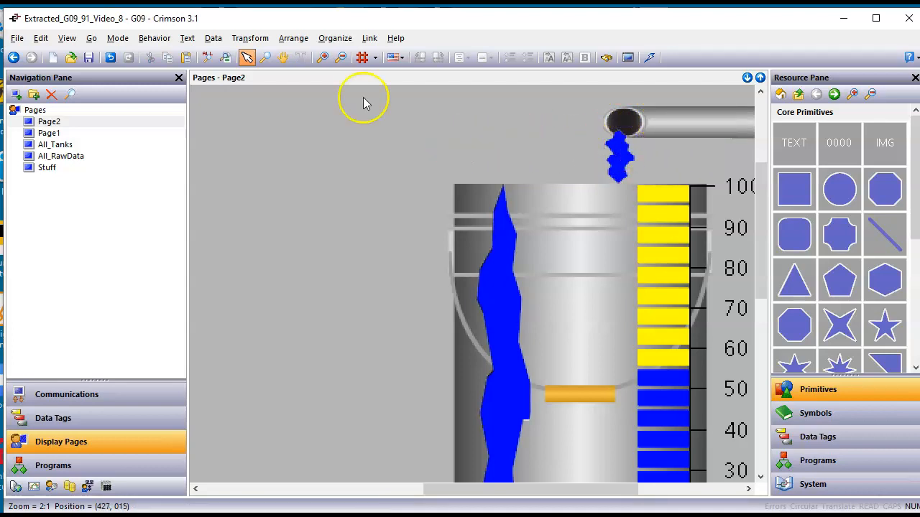
- Download the updated database to the device and bring up the refreshed remote view in the browser
{"action": "left_click", "coordinate": [651, 56]}
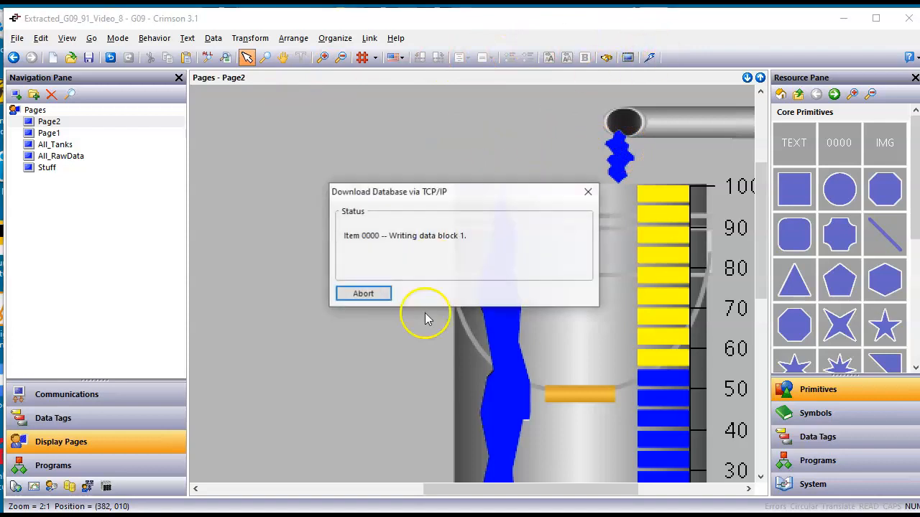
{"action": "mouse_move", "coordinate": [278, 514]}
{"action": "left_click", "coordinate": [257, 479]}
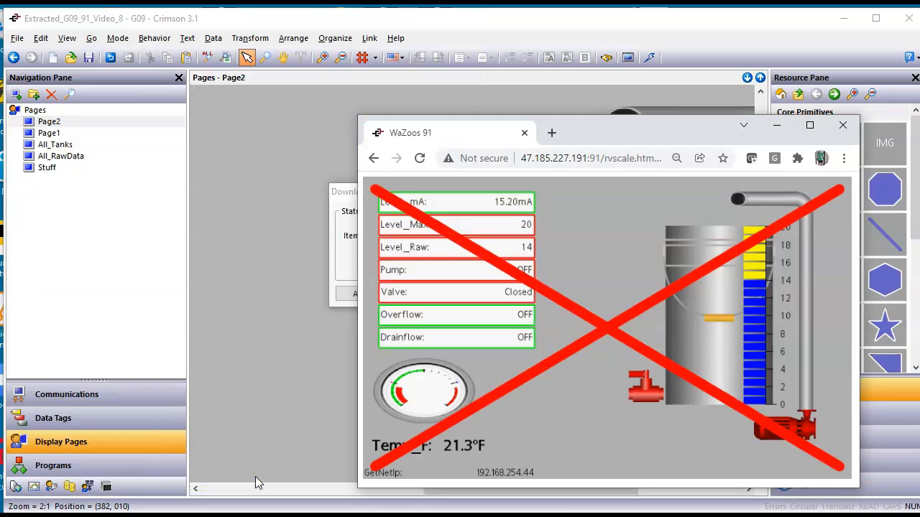
{"action": "left_click", "coordinate": [575, 370]}
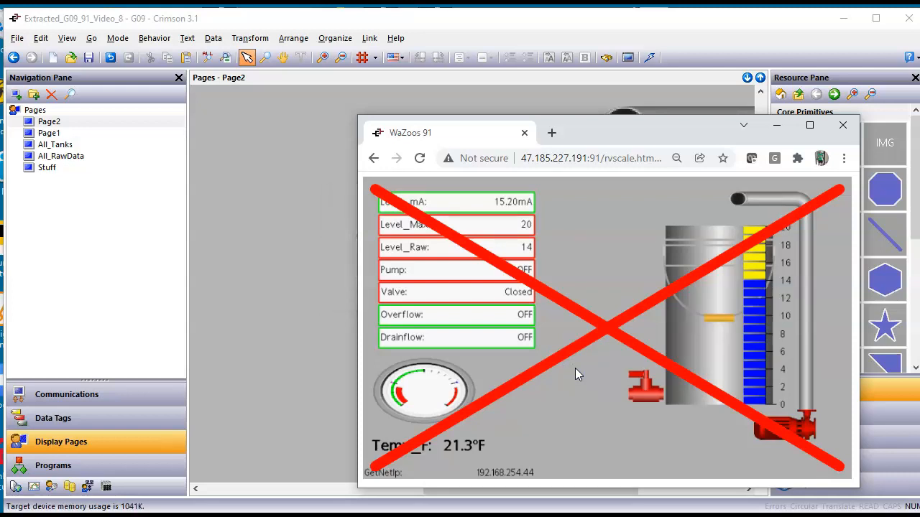
{"action": "left_click", "coordinate": [575, 372]}
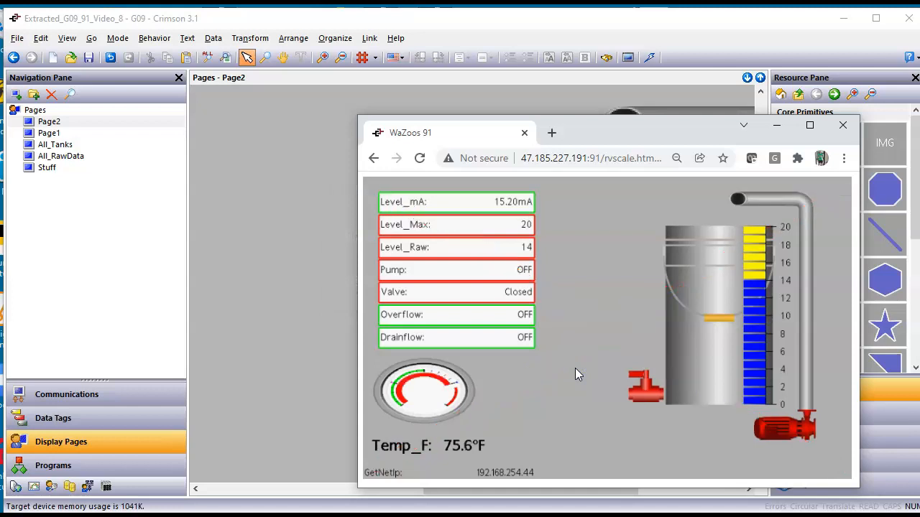
- Test the pump flow and overflow animations with the pump and valve in the remote view, and return to Page2 in Crimson 3.1
{"action": "left_click", "coordinate": [785, 427]}
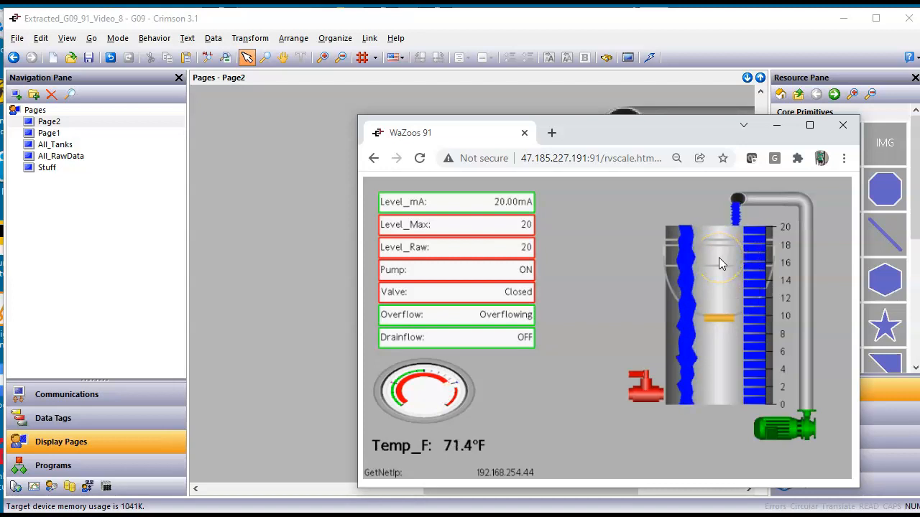
{"action": "left_click", "coordinate": [795, 431]}
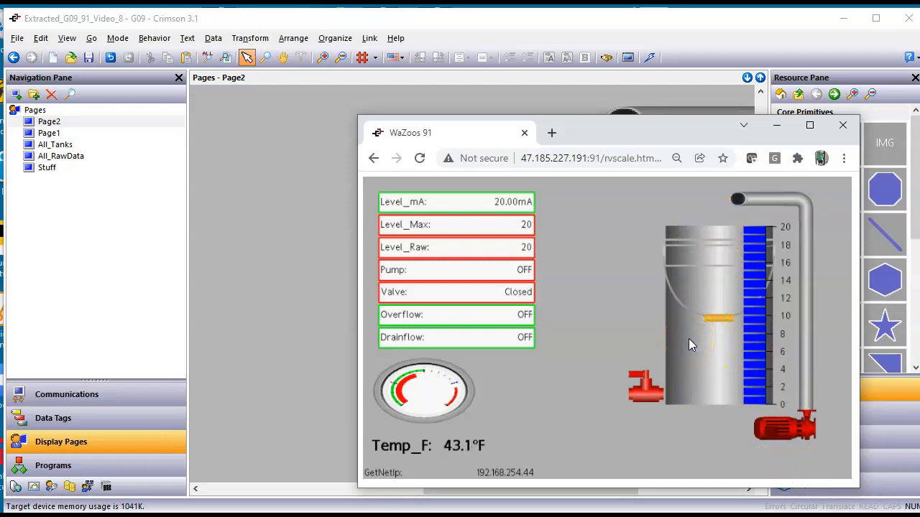
{"action": "left_click", "coordinate": [638, 386]}
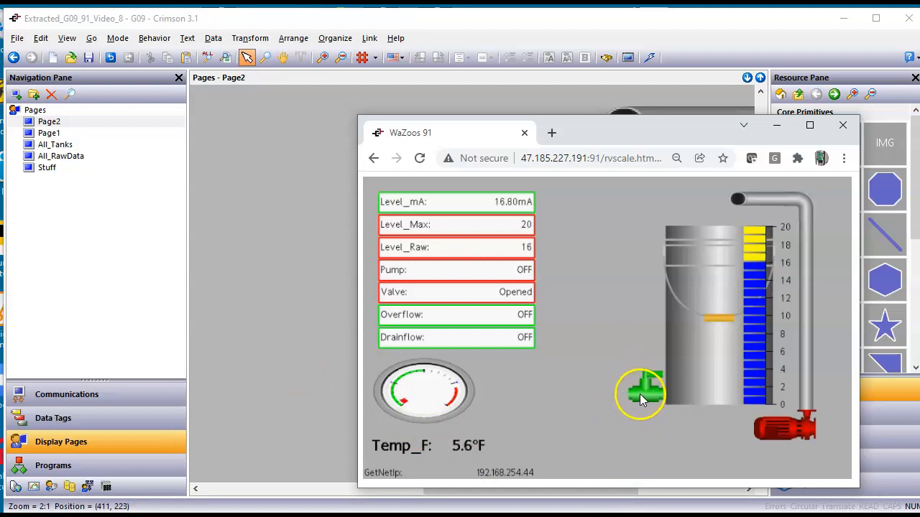
{"action": "left_click", "coordinate": [639, 394]}
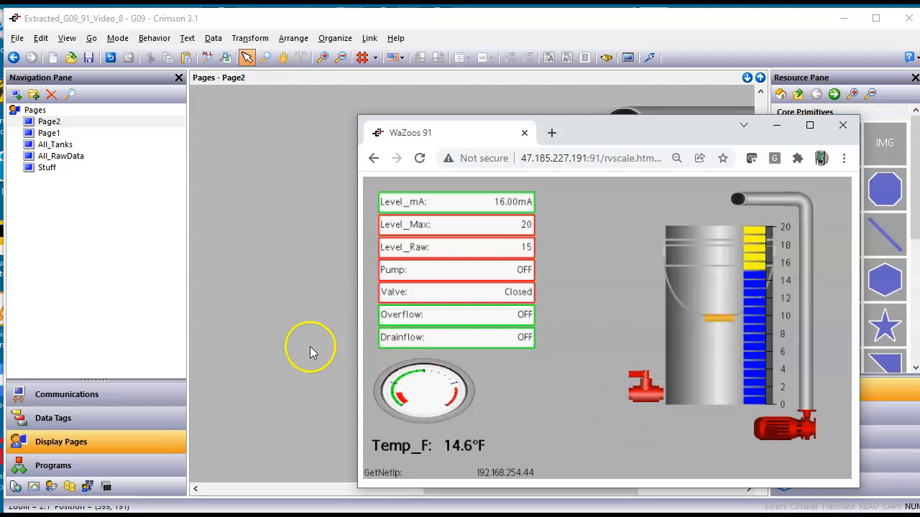
{"action": "left_click", "coordinate": [305, 347]}
{"action": "scroll", "coordinate": [492, 357], "scroll_direction": "down", "scroll_amount": 1}
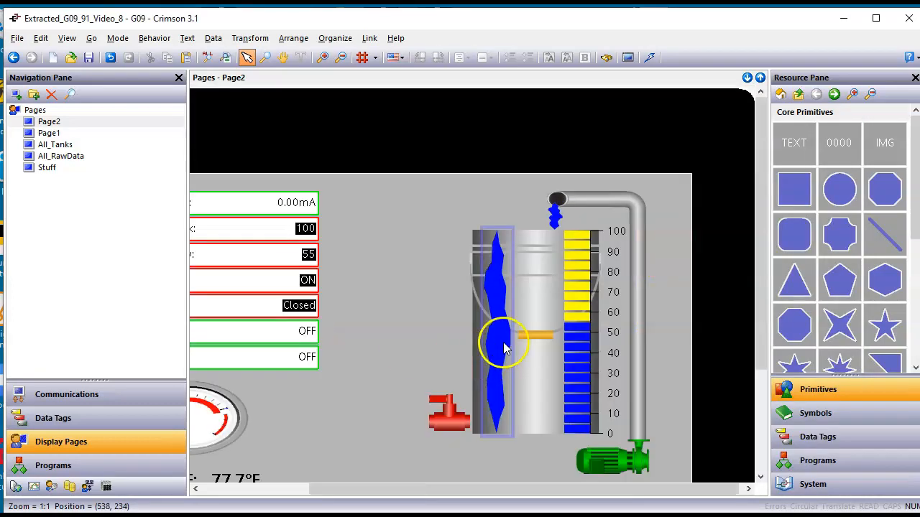
- Duplicate the tall animated overflow image on the tank by copying and pasting it on Page2
{"action": "right_click", "coordinate": [502, 340]}
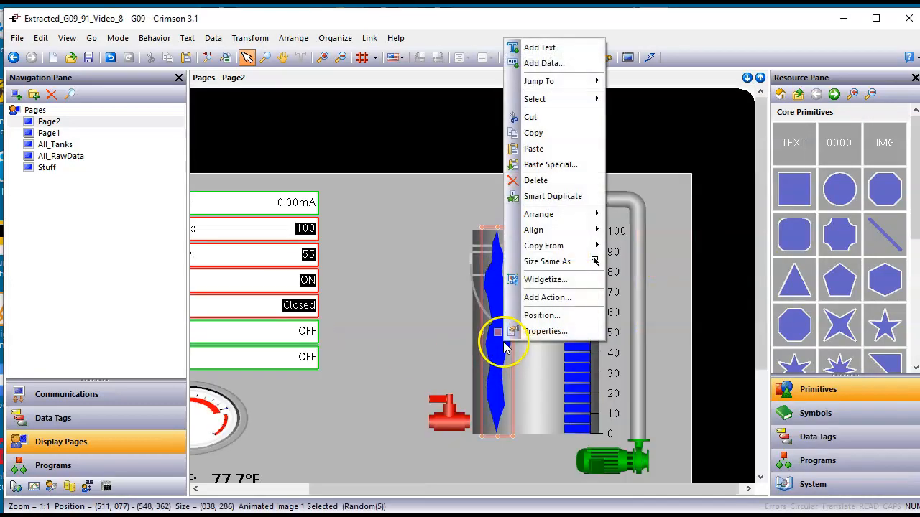
{"action": "left_click", "coordinate": [546, 133]}
{"action": "left_click", "coordinate": [415, 310]}
{"action": "right_click", "coordinate": [419, 309]}
{"action": "left_click", "coordinate": [444, 317]}
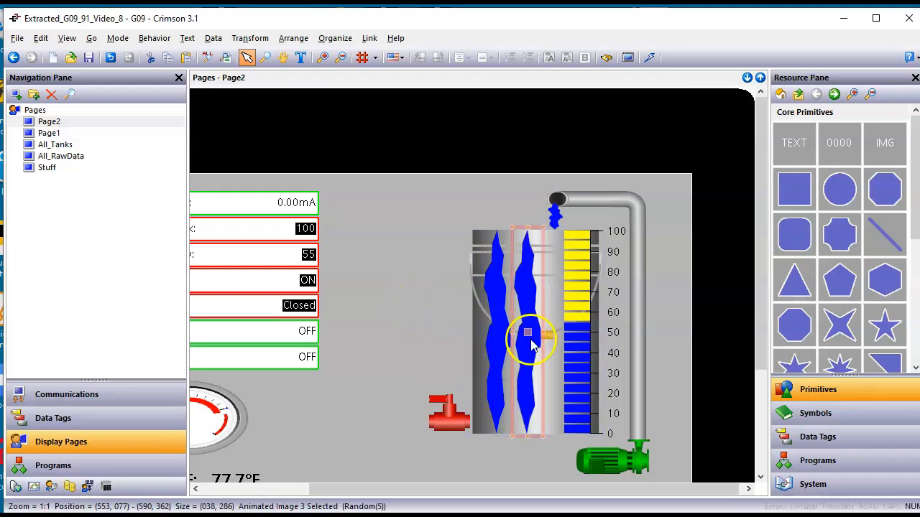
- Move the duplicated animated image off the tank and reshape it to about 94 × 25 pixels just below the red valve
{"action": "left_click_drag", "start_coordinate": [525, 330], "coordinate": [407, 366]}
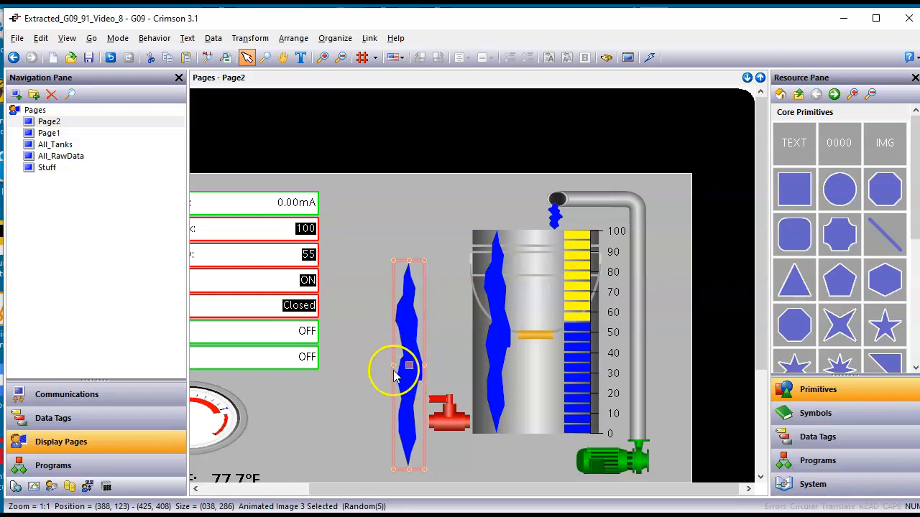
{"action": "left_click_drag", "start_coordinate": [393, 365], "coordinate": [361, 365]}
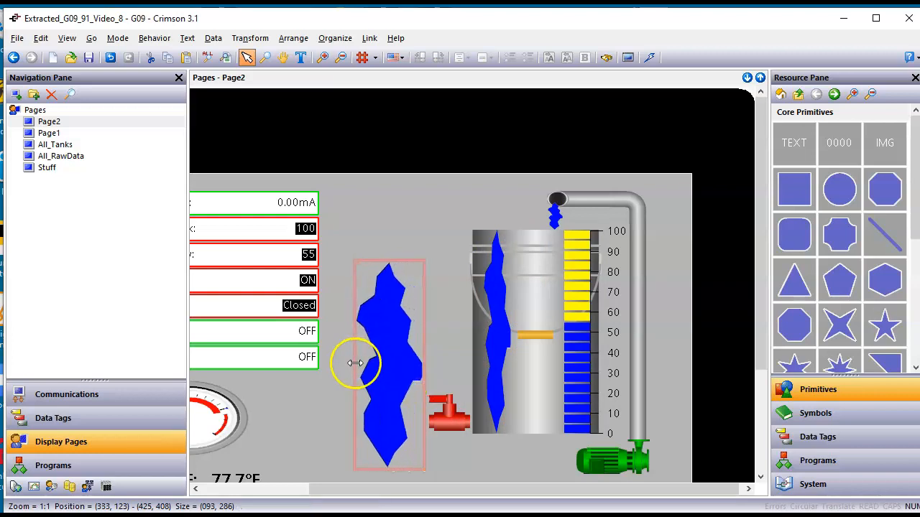
{"action": "left_click_drag", "start_coordinate": [385, 258], "coordinate": [426, 433]}
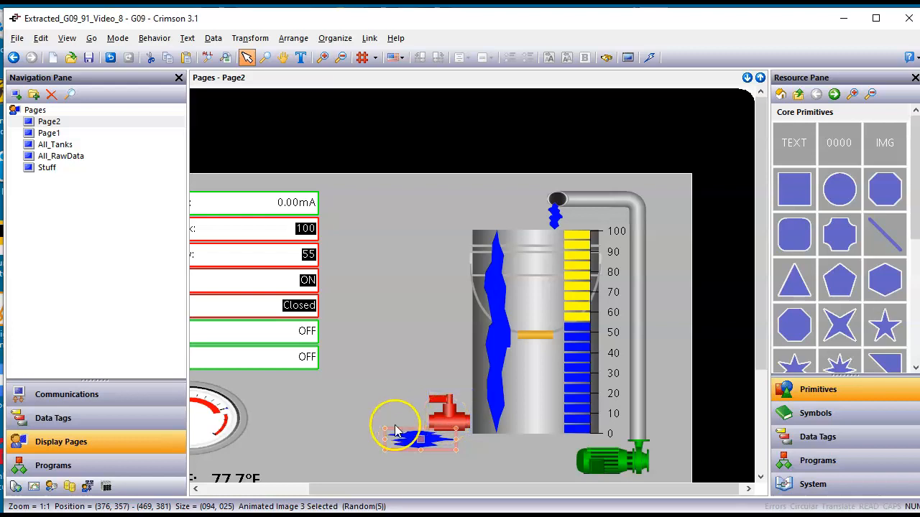
- Switch to the browser's remote view, drain the tank by opening and closing the valve, and return to Crimson 3.1
{"action": "left_click", "coordinate": [257, 484]}
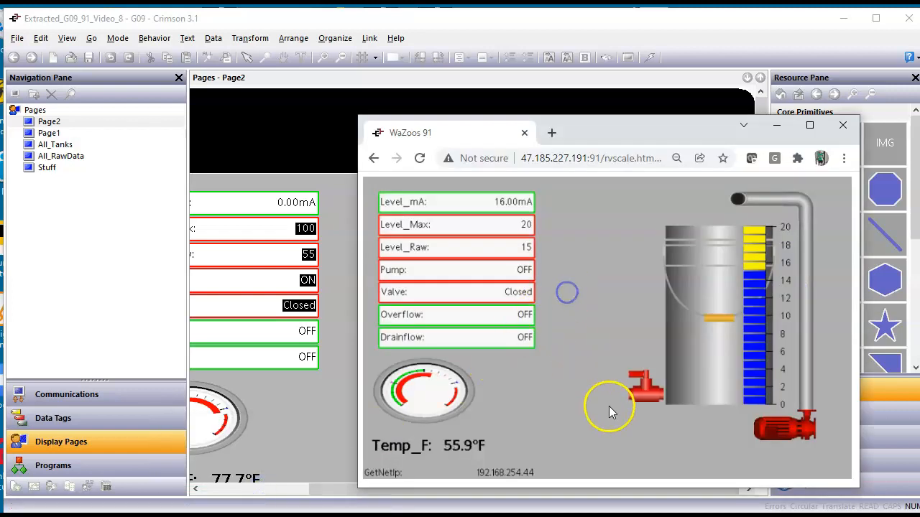
{"action": "left_click", "coordinate": [632, 392]}
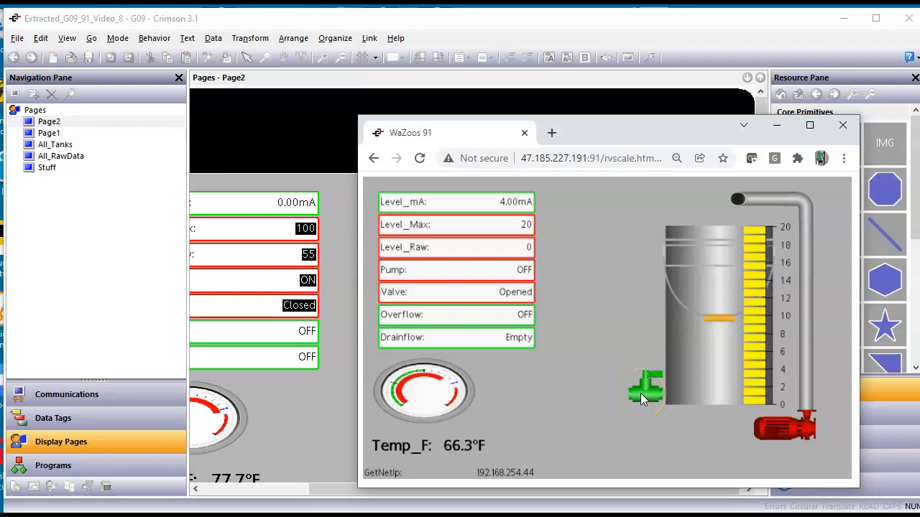
{"action": "left_click", "coordinate": [640, 393]}
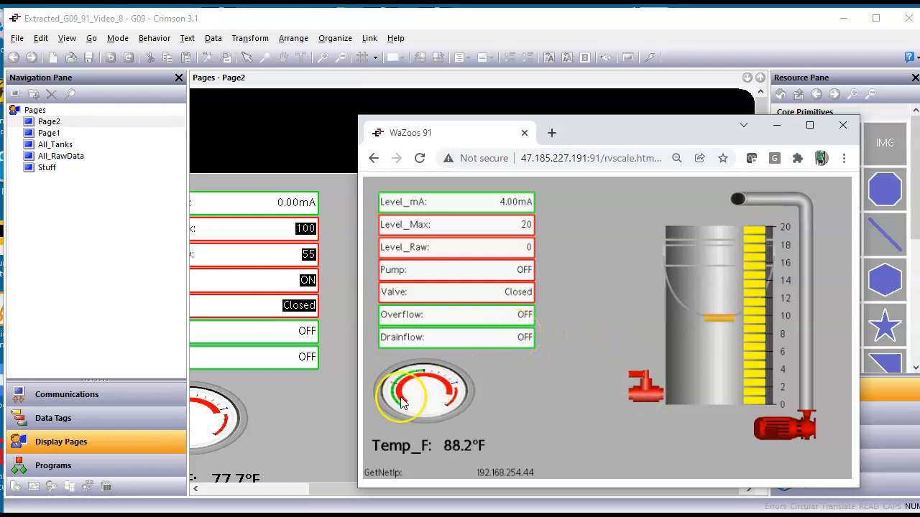
{"action": "left_click", "coordinate": [327, 437]}
- Open the properties of the animated image below the valve and switch its Show Item source to Complex
{"action": "left_click", "coordinate": [420, 442]}
{"action": "left_click", "coordinate": [421, 442]}
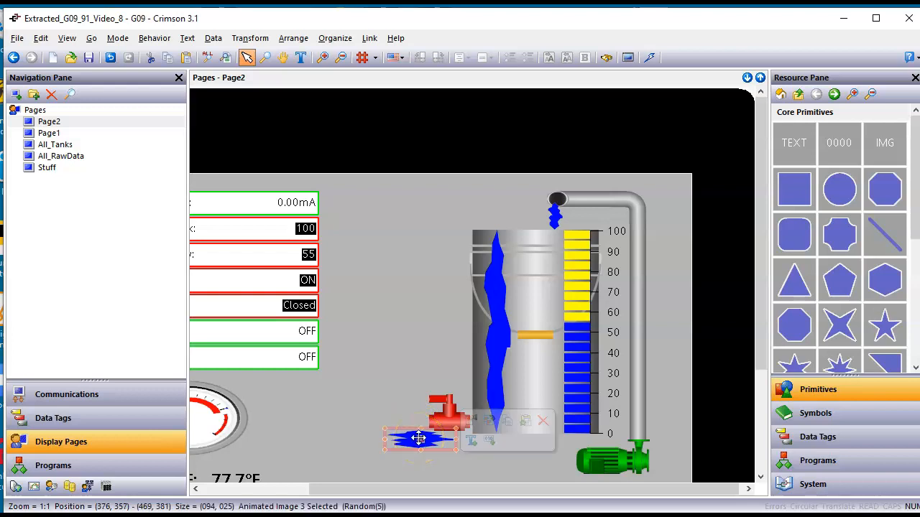
{"action": "double_click", "coordinate": [419, 439]}
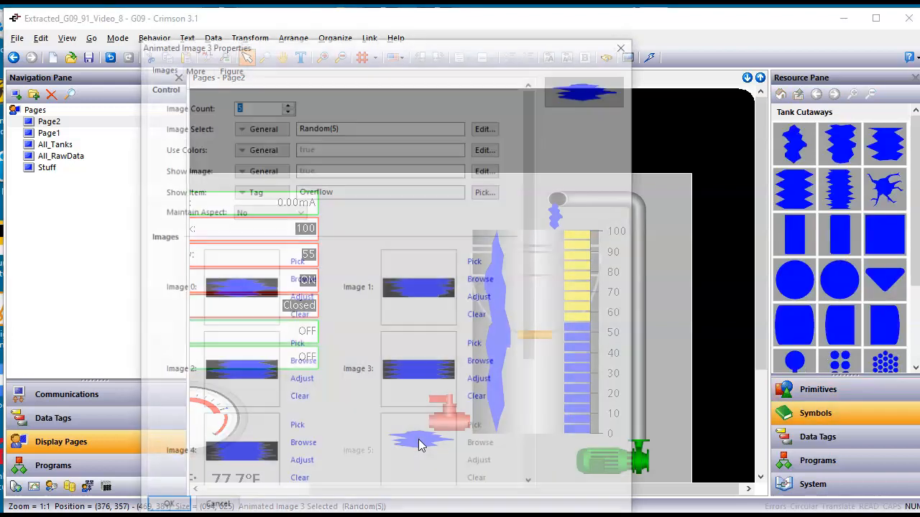
{"action": "left_click", "coordinate": [296, 262]}
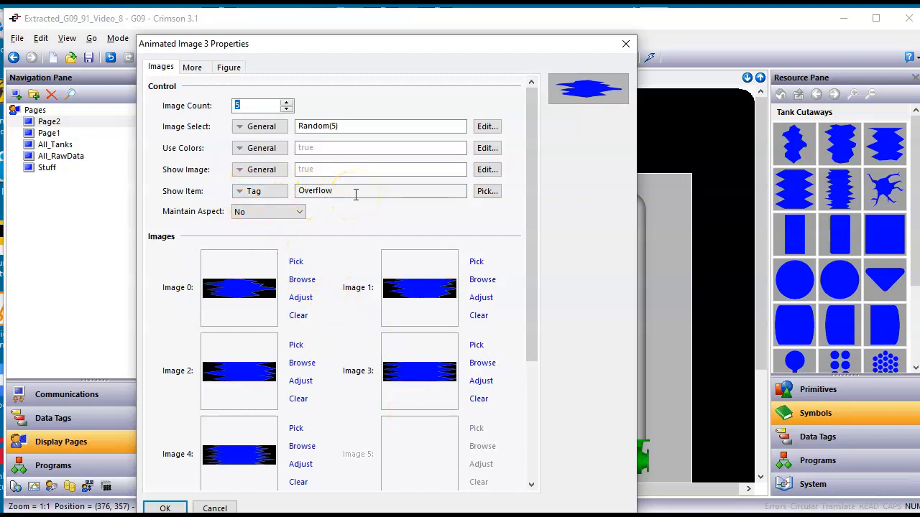
{"action": "left_click", "coordinate": [277, 192]}
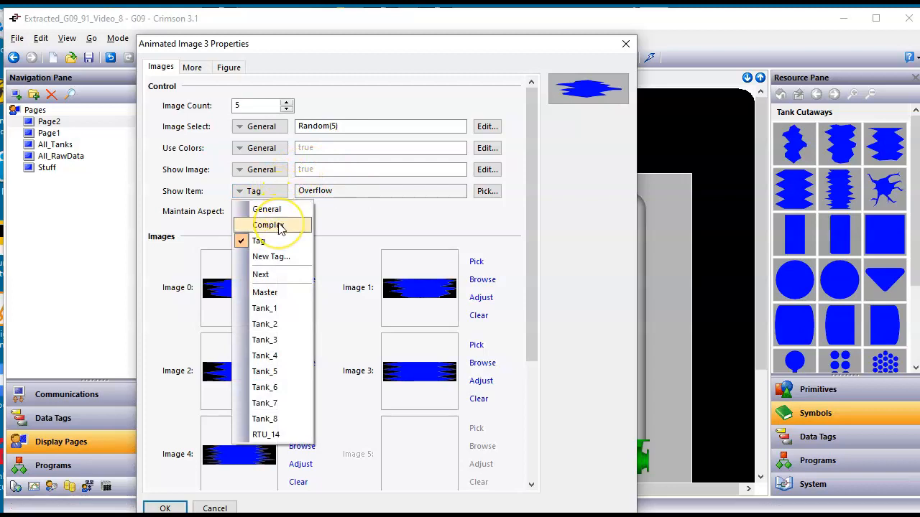
{"action": "left_click", "coordinate": [279, 224]}
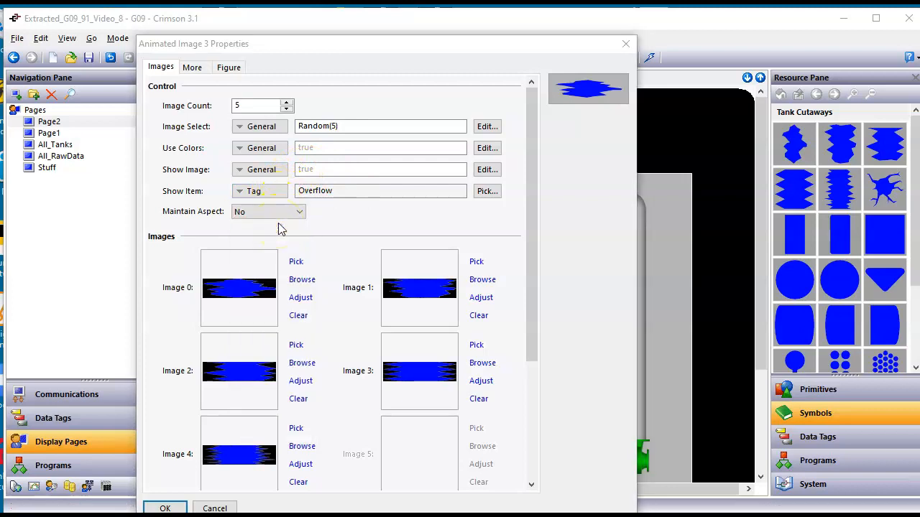
- Replace the Overflow condition in the complex expression with return((Valve == 1), inserting the Valve data tag
{"action": "left_click", "coordinate": [227, 188]}
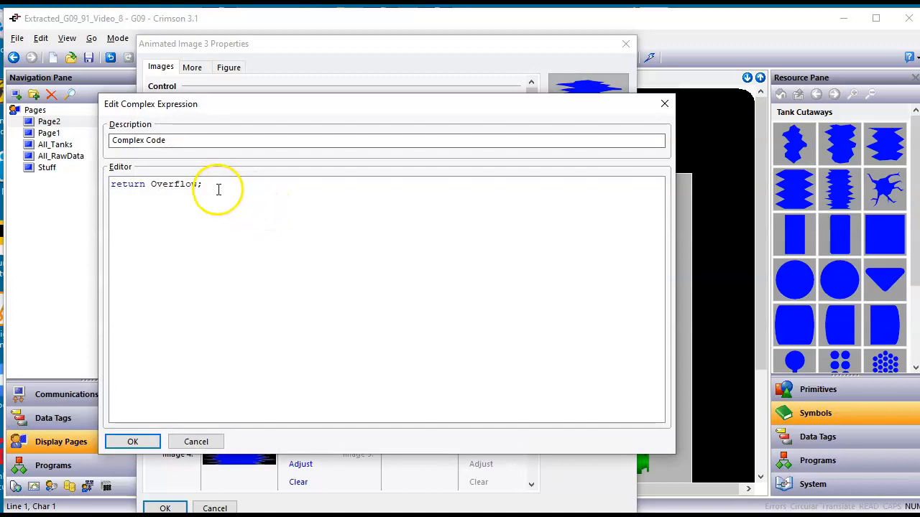
{"action": "key", "text": "BackSpace"}
{"action": "key", "text": "BackSpace"}
{"action": "key", "text": "BackSpace"}
{"action": "key", "text": "BackSpace"}
{"action": "key", "text": "BackSpace"}
{"action": "key", "text": "BackSpace"}
{"action": "key", "text": "BackSpace"}
{"action": "key", "text": "BackSpace"}
{"action": "type", "text": "(("}
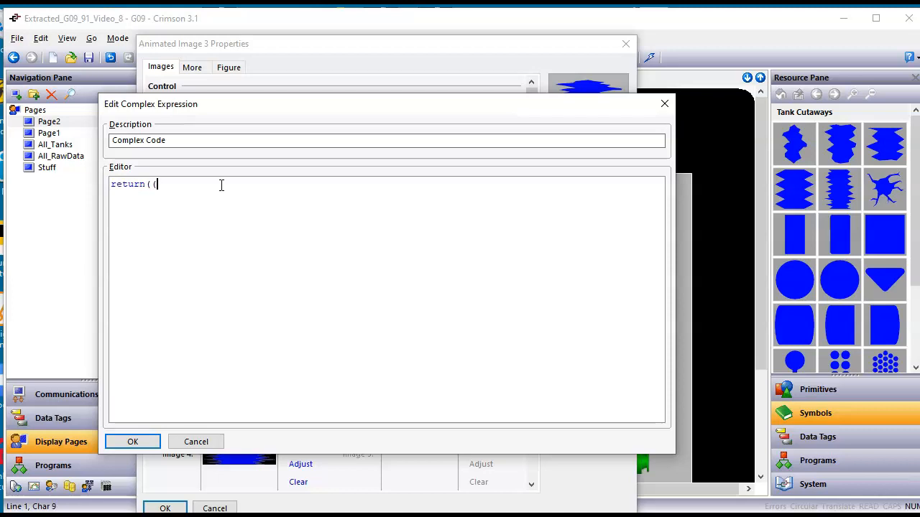
{"action": "left_click", "coordinate": [839, 441]}
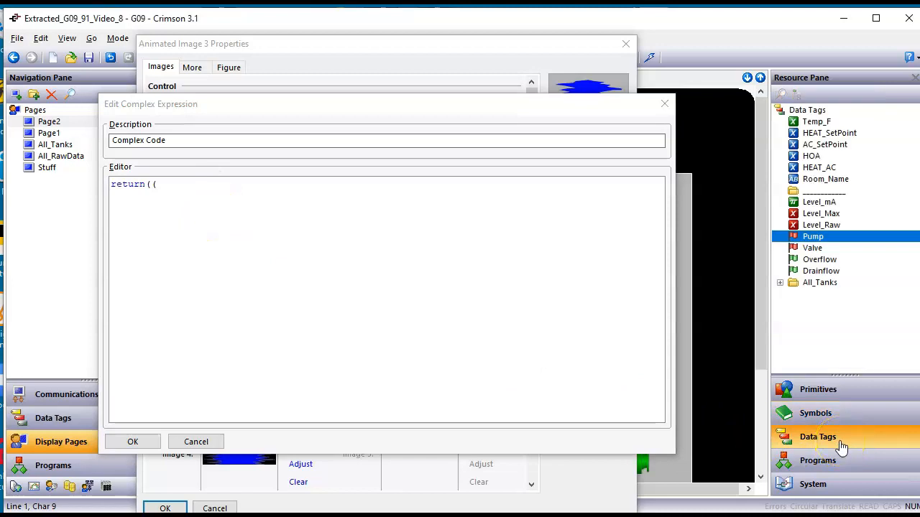
{"action": "left_click_drag", "start_coordinate": [812, 248], "coordinate": [246, 188]}
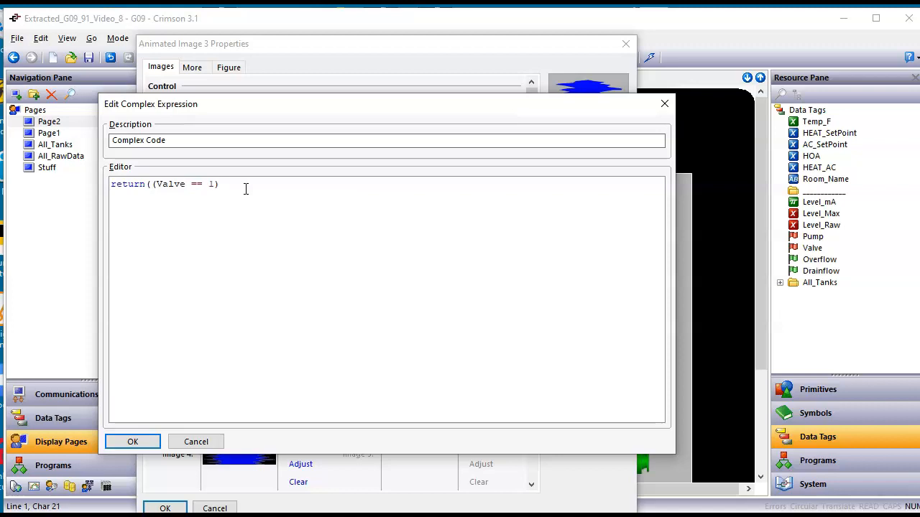
- Complete the expression as return((Valve == 1) && (Drainflow == 0)); with the Drainflow tag, and accept the expression and image properties
{"action": "type", "text": "&& ("}
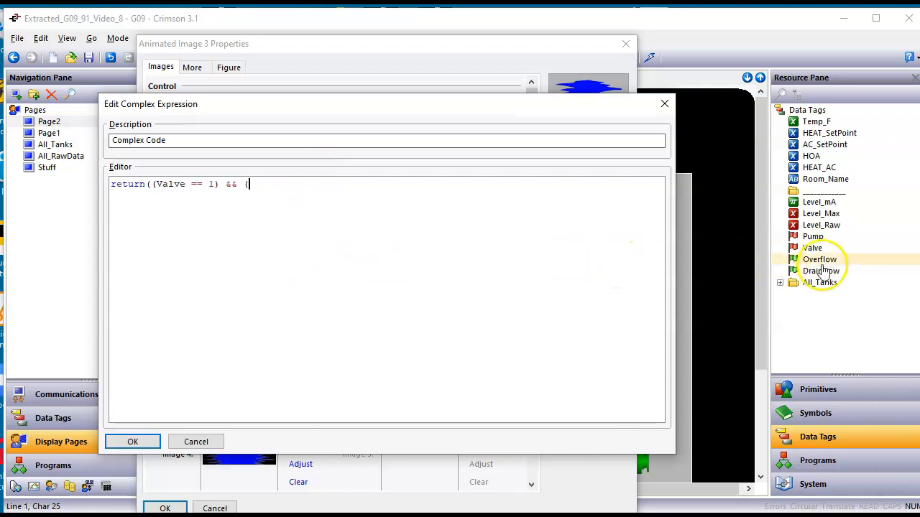
{"action": "left_click_drag", "start_coordinate": [817, 278], "coordinate": [427, 191]}
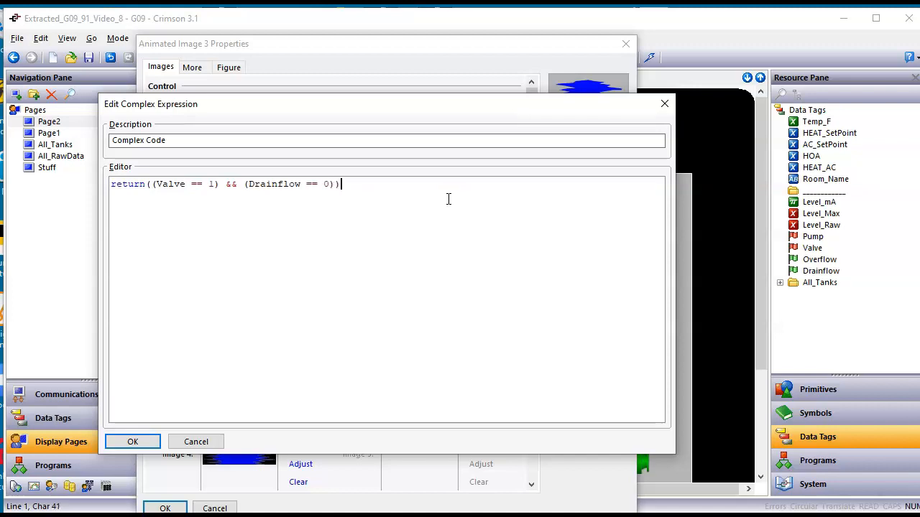
{"action": "left_click", "coordinate": [401, 304]}
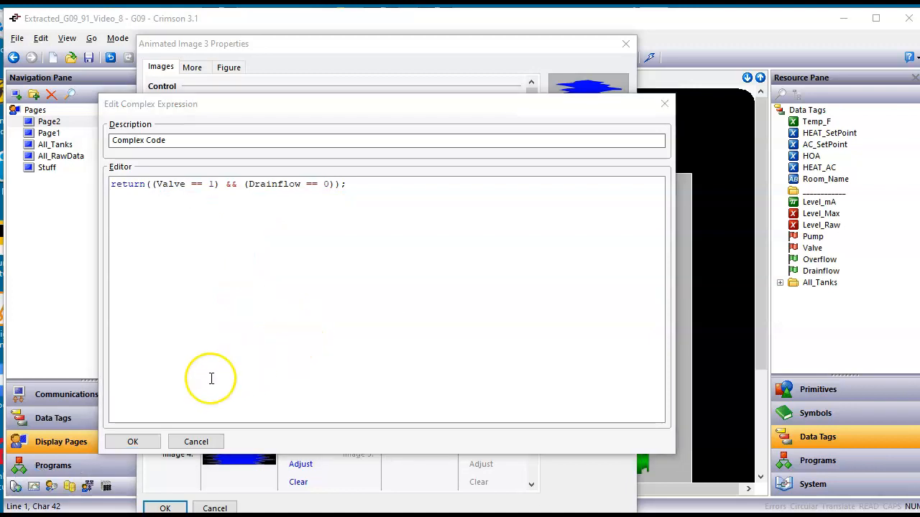
{"action": "left_click", "coordinate": [134, 440]}
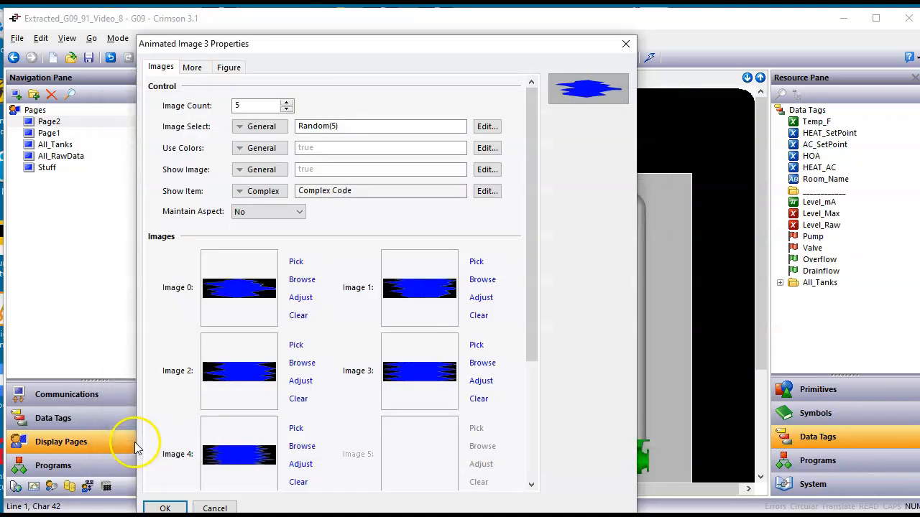
{"action": "left_click", "coordinate": [165, 508]}
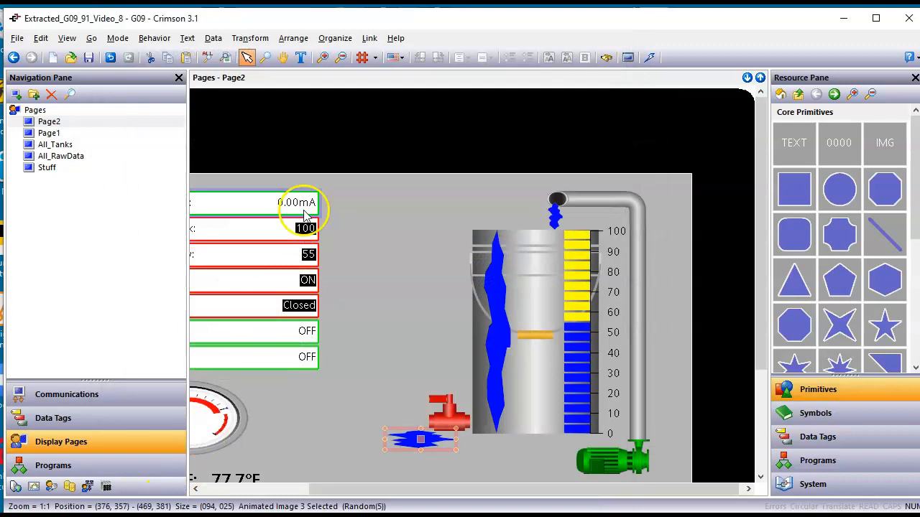
- Download the updated database to the device and run the pump briefly in the browser's remote view to partly fill the tank
{"action": "left_click", "coordinate": [649, 56]}
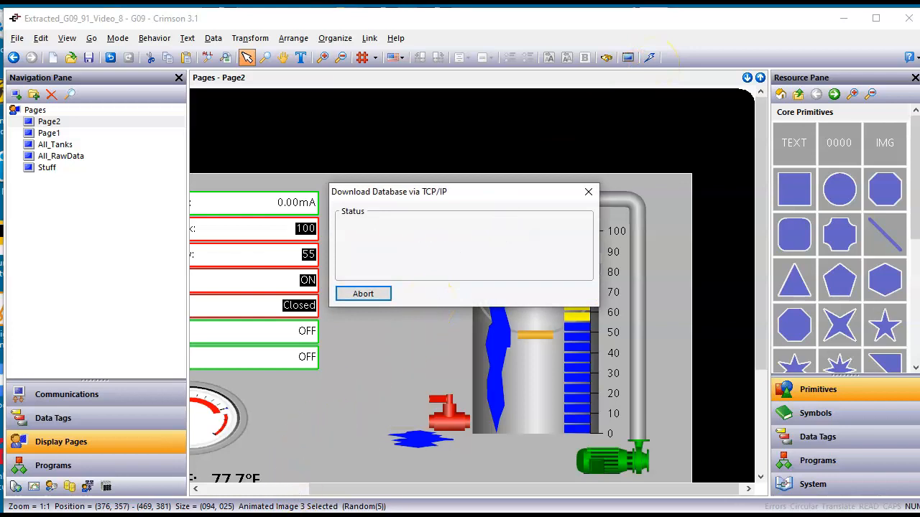
{"action": "left_click", "coordinate": [265, 494]}
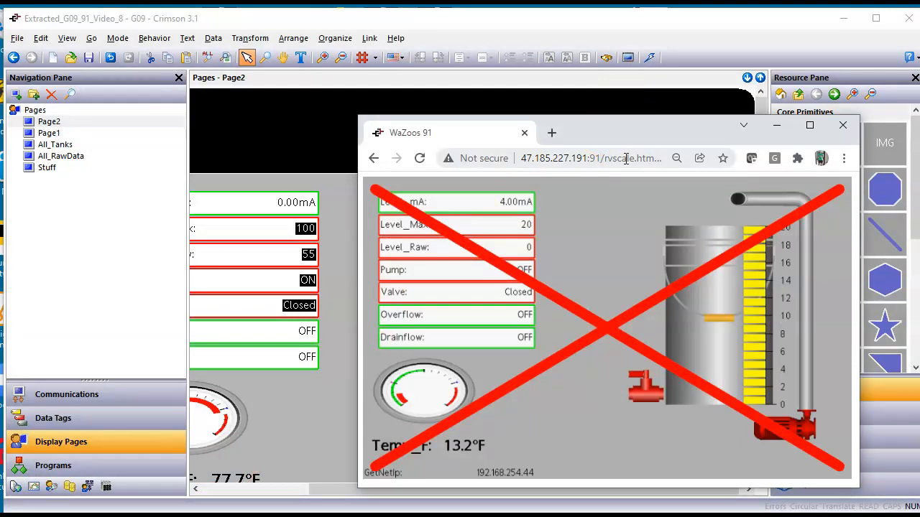
{"action": "left_click", "coordinate": [783, 426]}
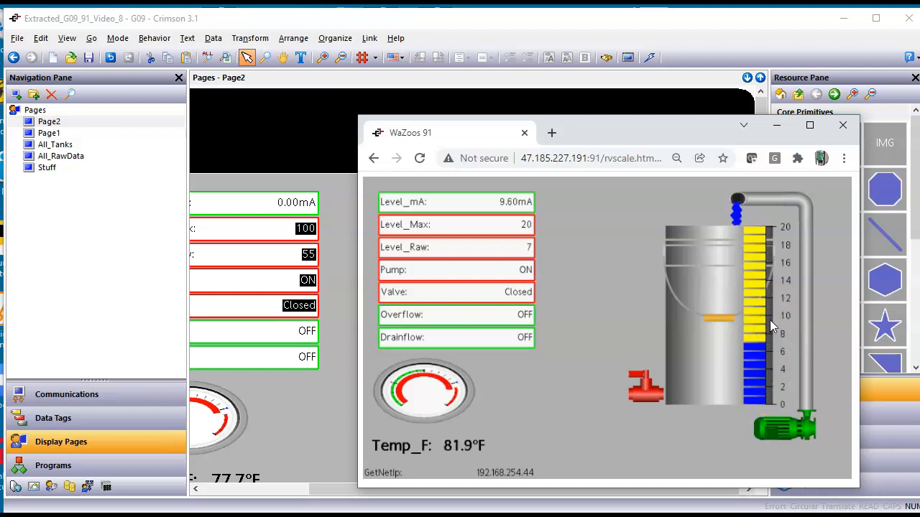
{"action": "left_click", "coordinate": [787, 425]}
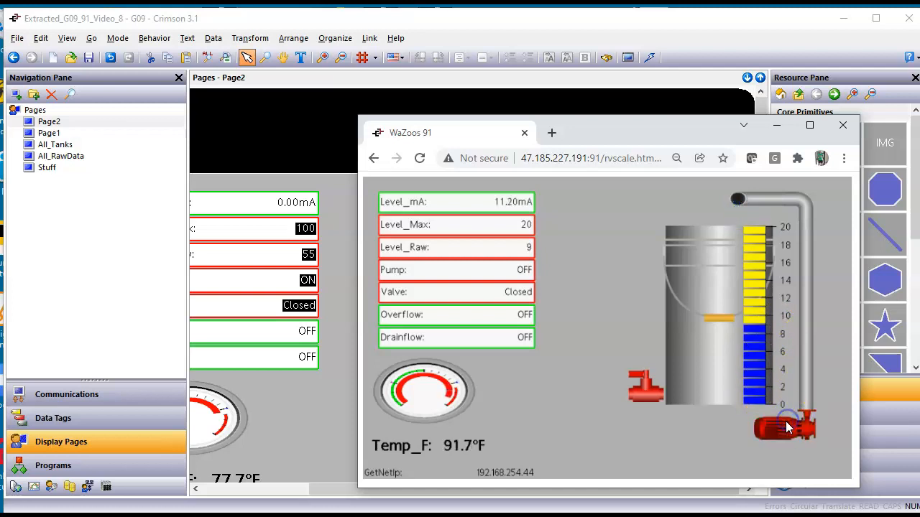
- Test the drain animation by opening the valve until the tank empties, starting the pump with it open, and closing the valve
{"action": "left_click", "coordinate": [636, 389]}
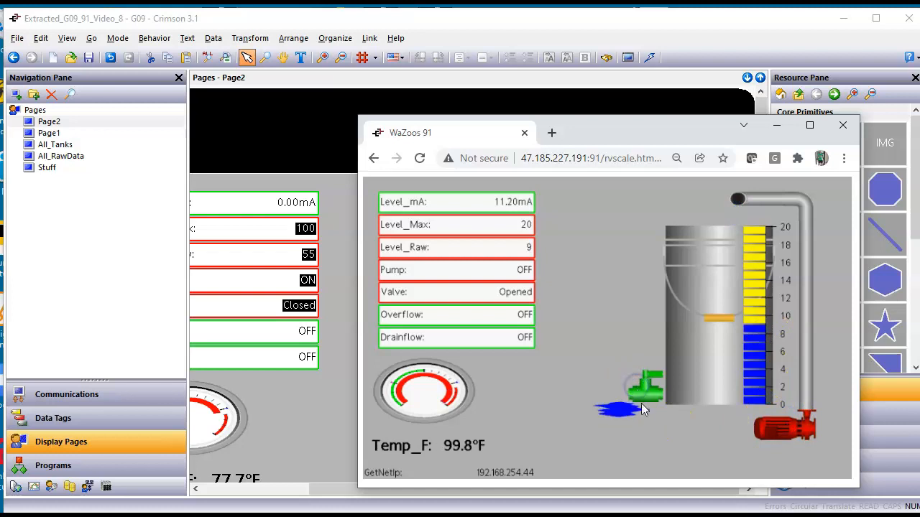
{"action": "left_click", "coordinate": [627, 410]}
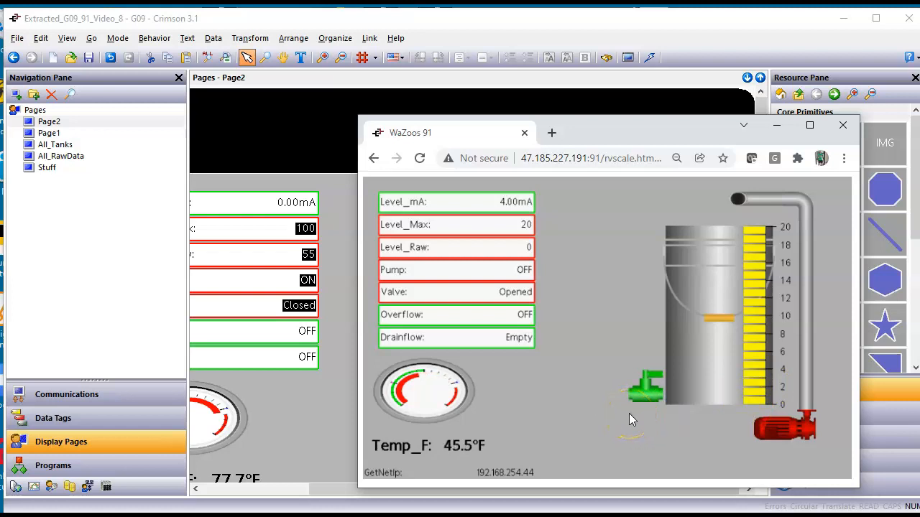
{"action": "left_click", "coordinate": [781, 429]}
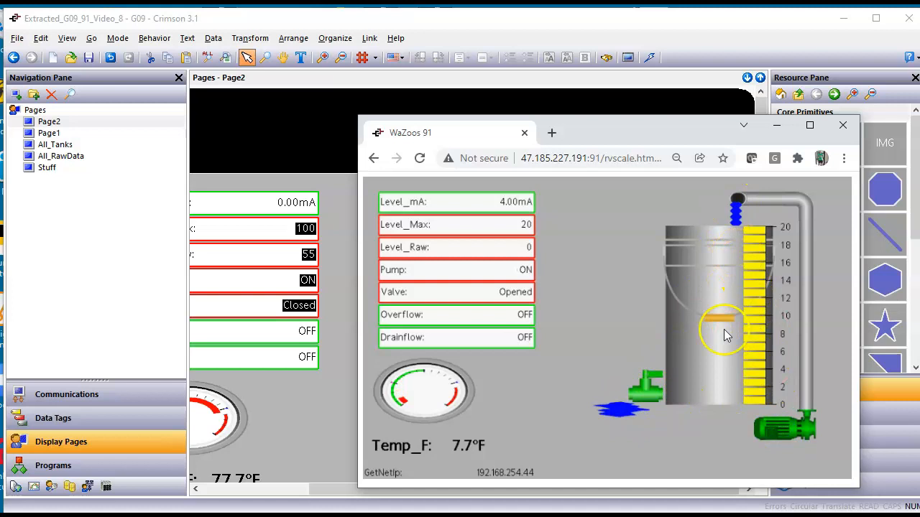
{"action": "left_click", "coordinate": [644, 393]}
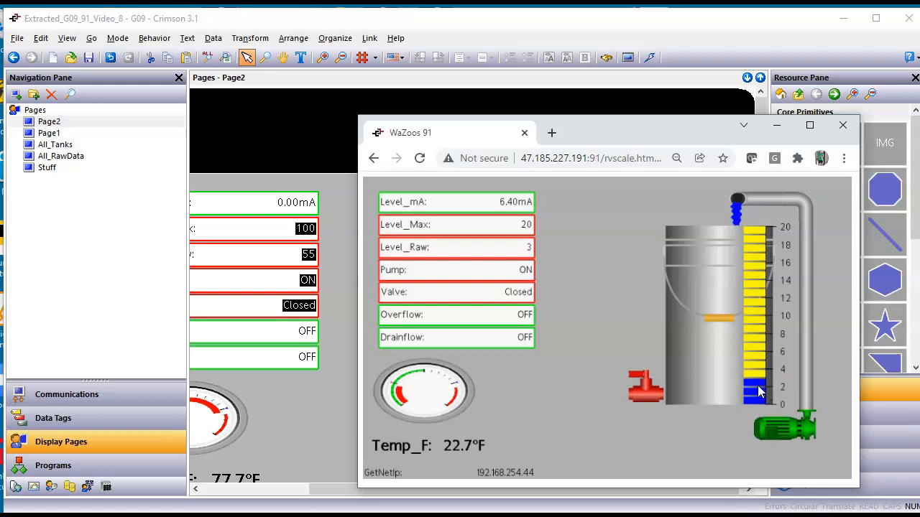
- Set Level_Max to 10 in the remote view while the pump fills the tank
{"action": "left_click", "coordinate": [516, 229]}
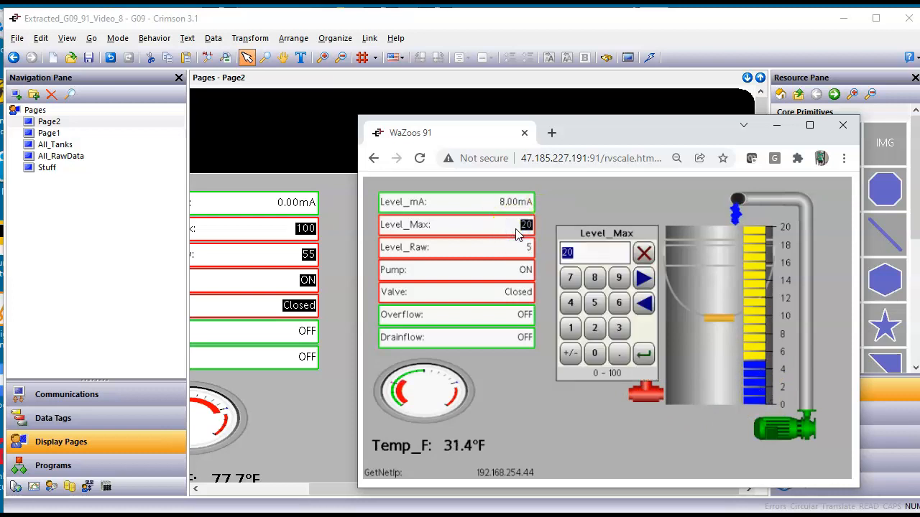
{"action": "type", "text": "10"}
{"action": "key", "text": "Return"}
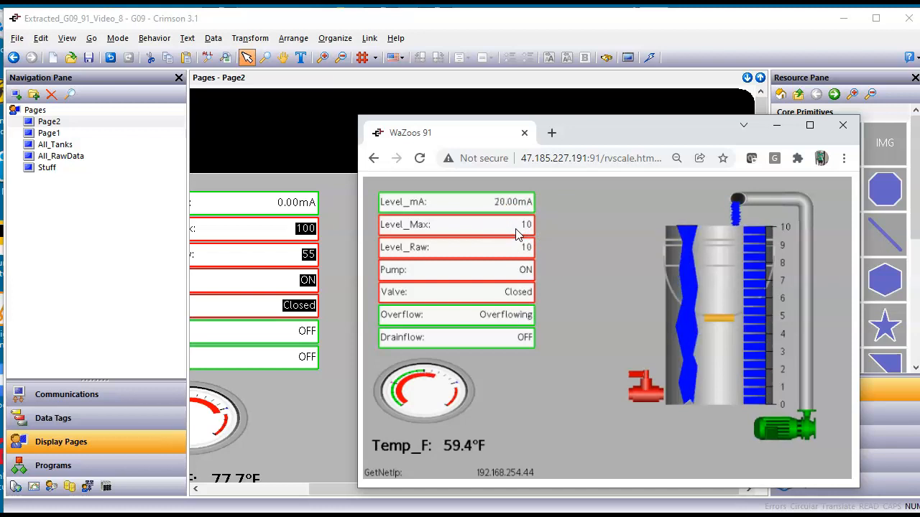
- Test the drain and pump flow animations by opening the valve, stopping the pump, closing the valve, and briefly running the pump
{"action": "left_click", "coordinate": [638, 388]}
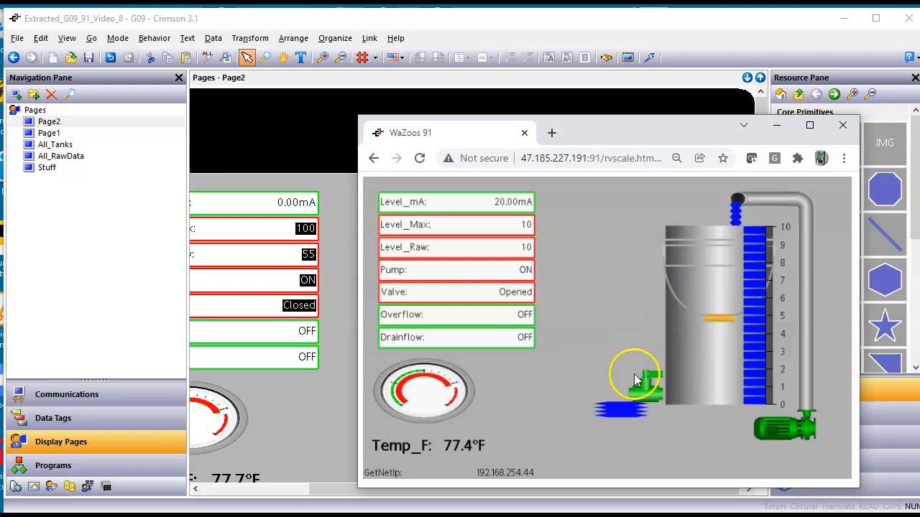
{"action": "left_click", "coordinate": [789, 430]}
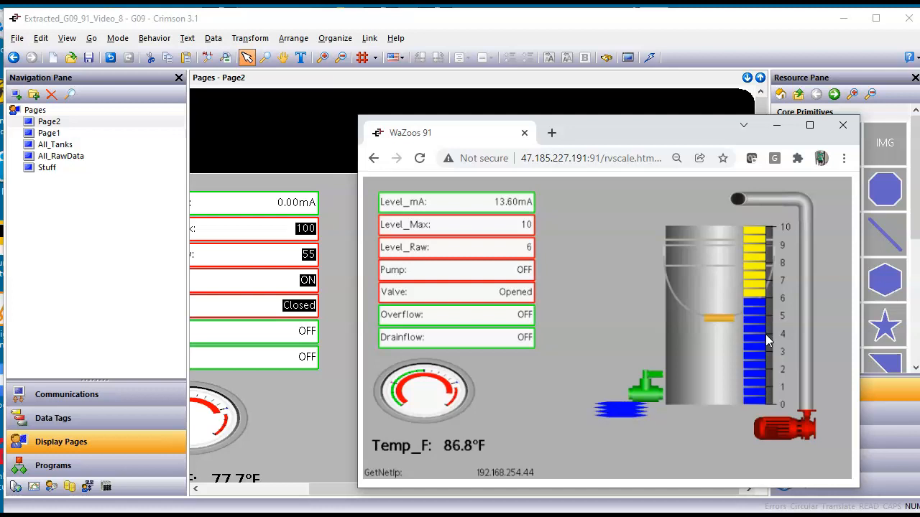
{"action": "left_click", "coordinate": [741, 364]}
{"action": "left_click", "coordinate": [665, 392]}
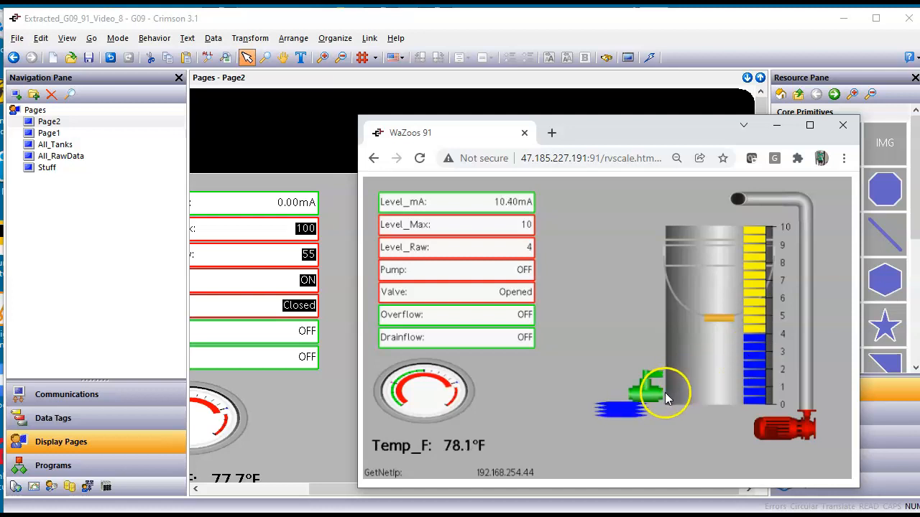
{"action": "left_click", "coordinate": [653, 406]}
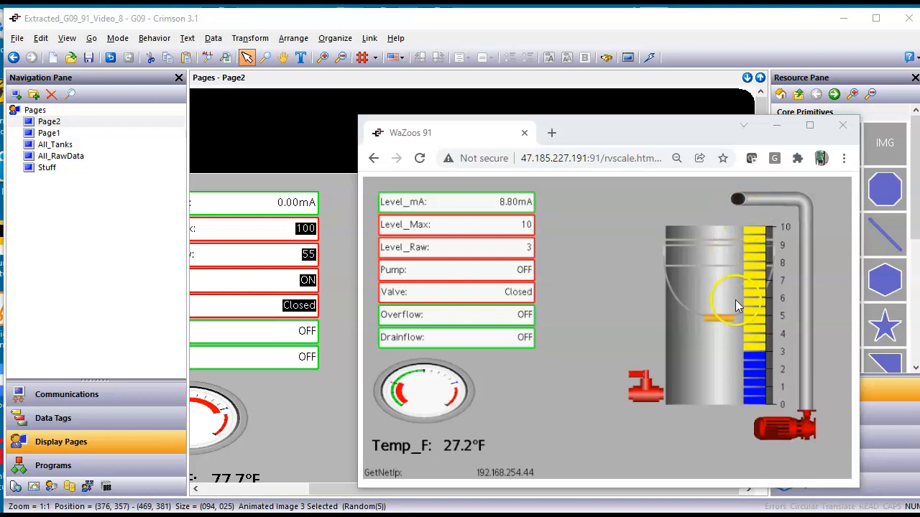
{"action": "left_click", "coordinate": [810, 440]}
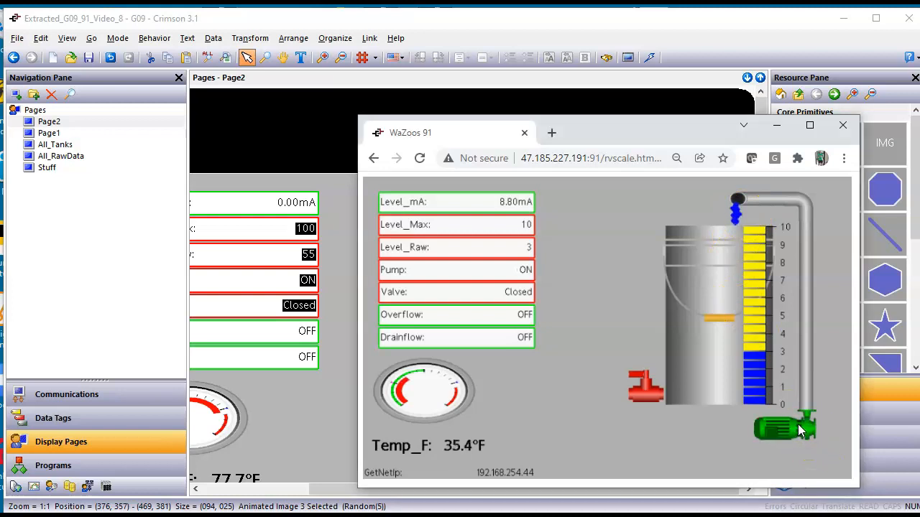
{"action": "left_click", "coordinate": [799, 428]}
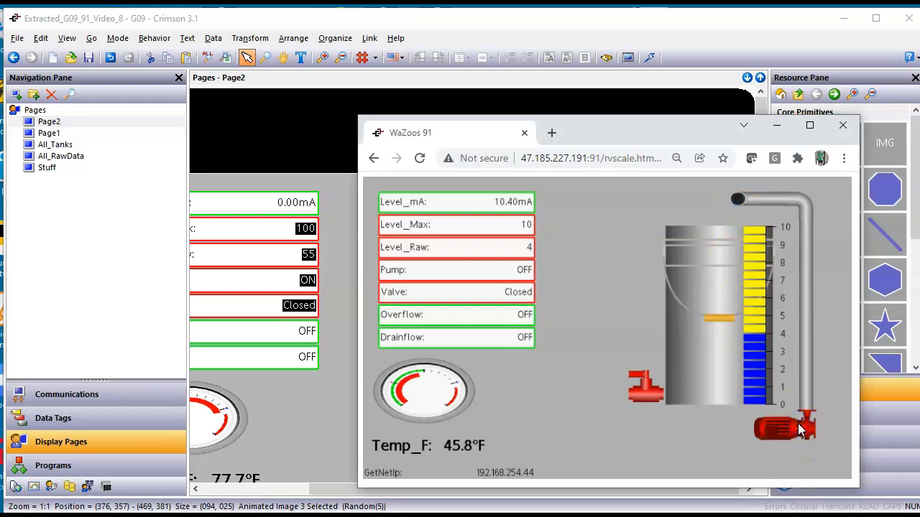